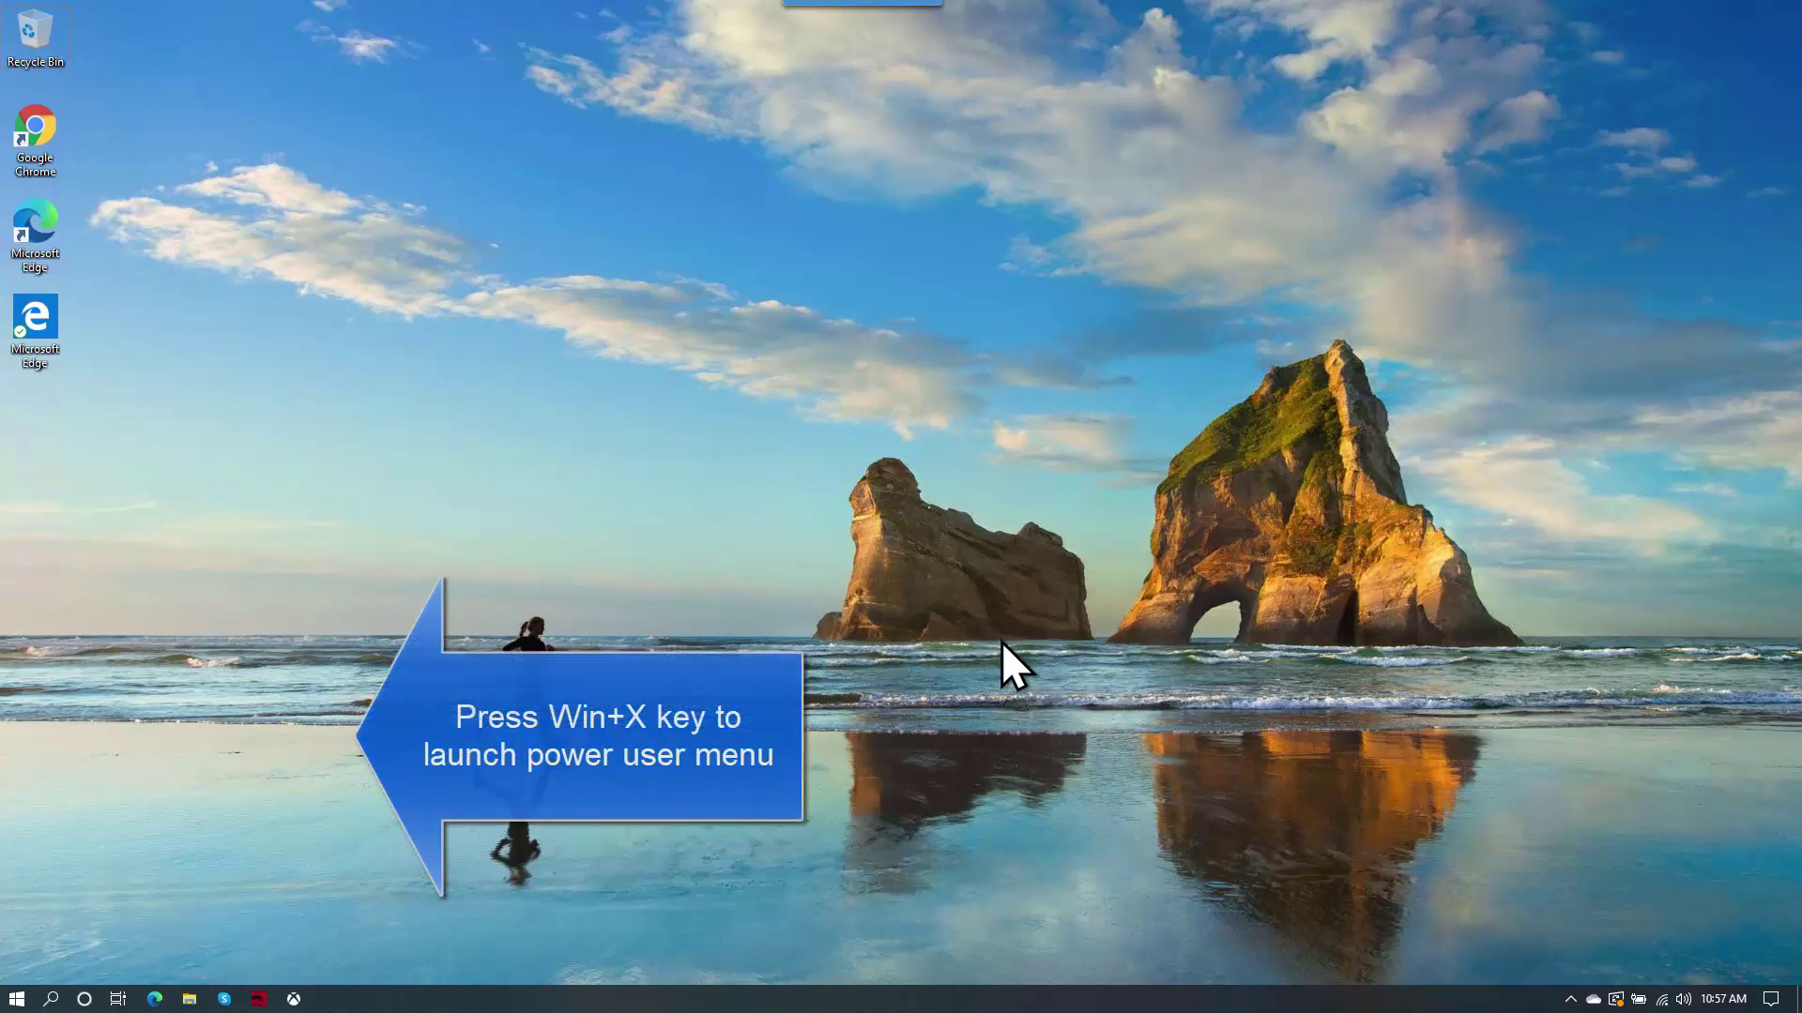
Step: Launch Task Manager from the Win+X menu, then again from the taskbar's context menu
{"action": "key", "text": "super+x"}
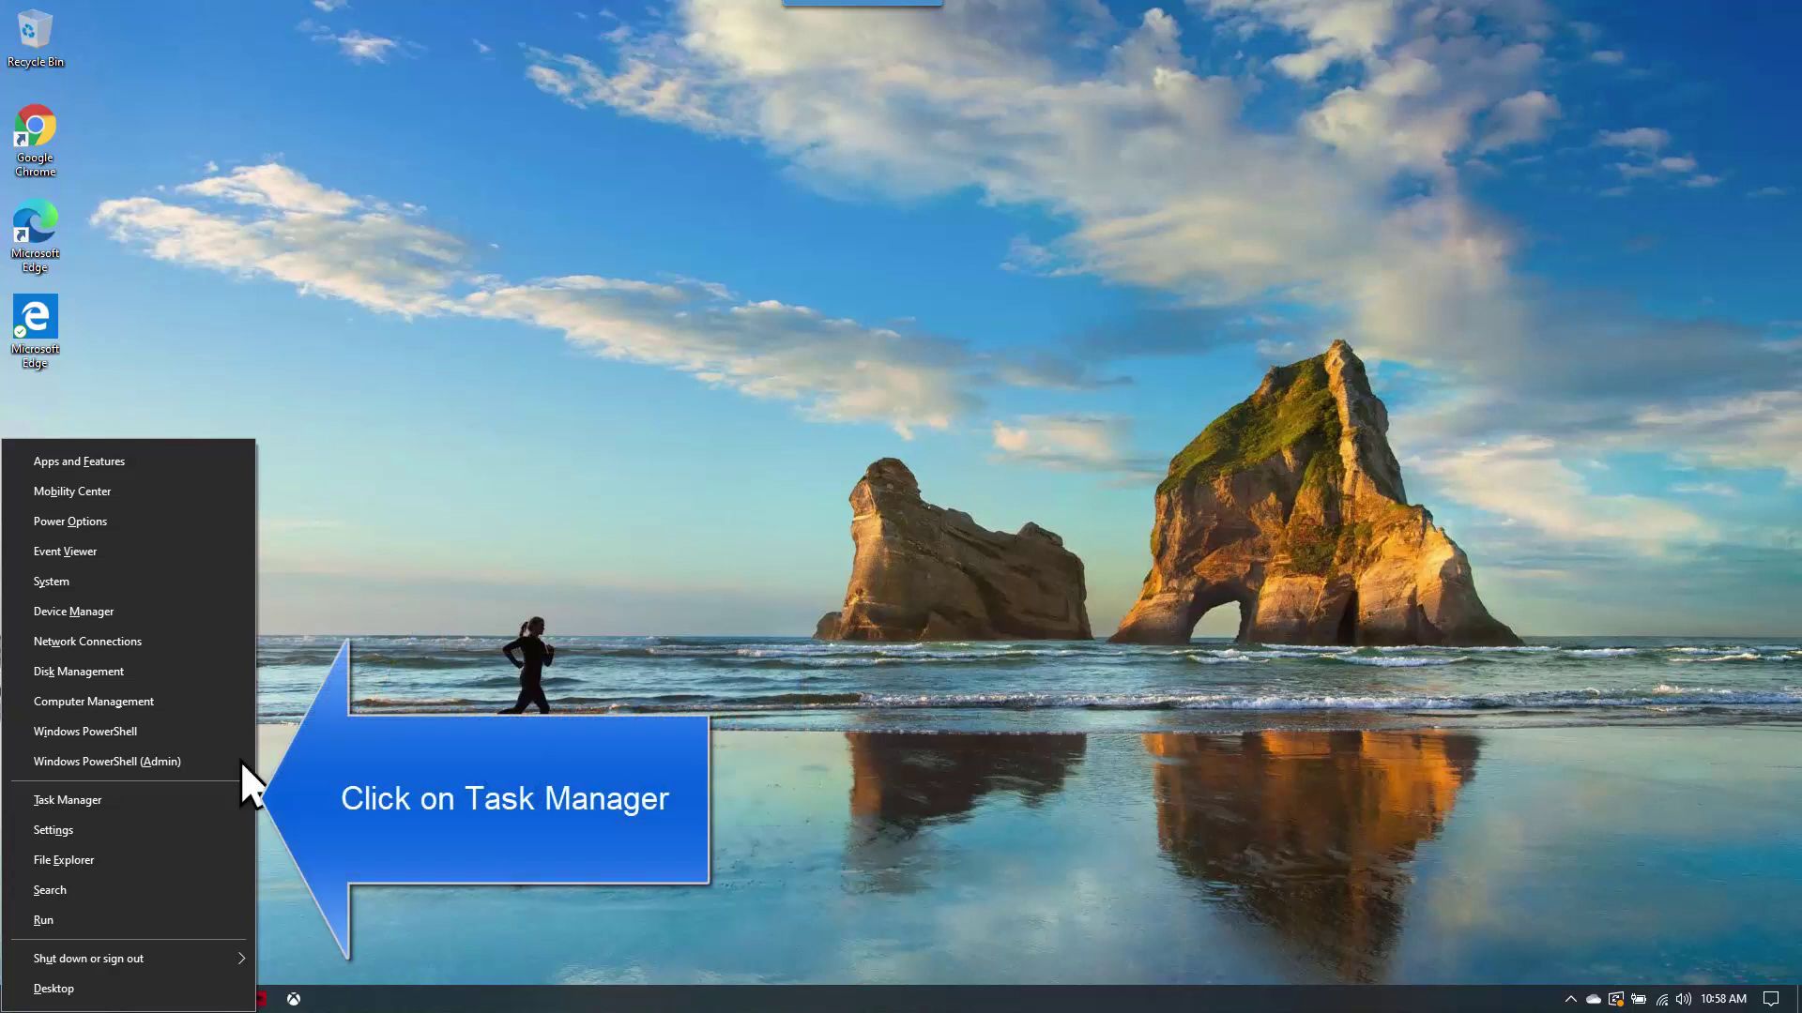
{"action": "left_click", "coordinate": [167, 797]}
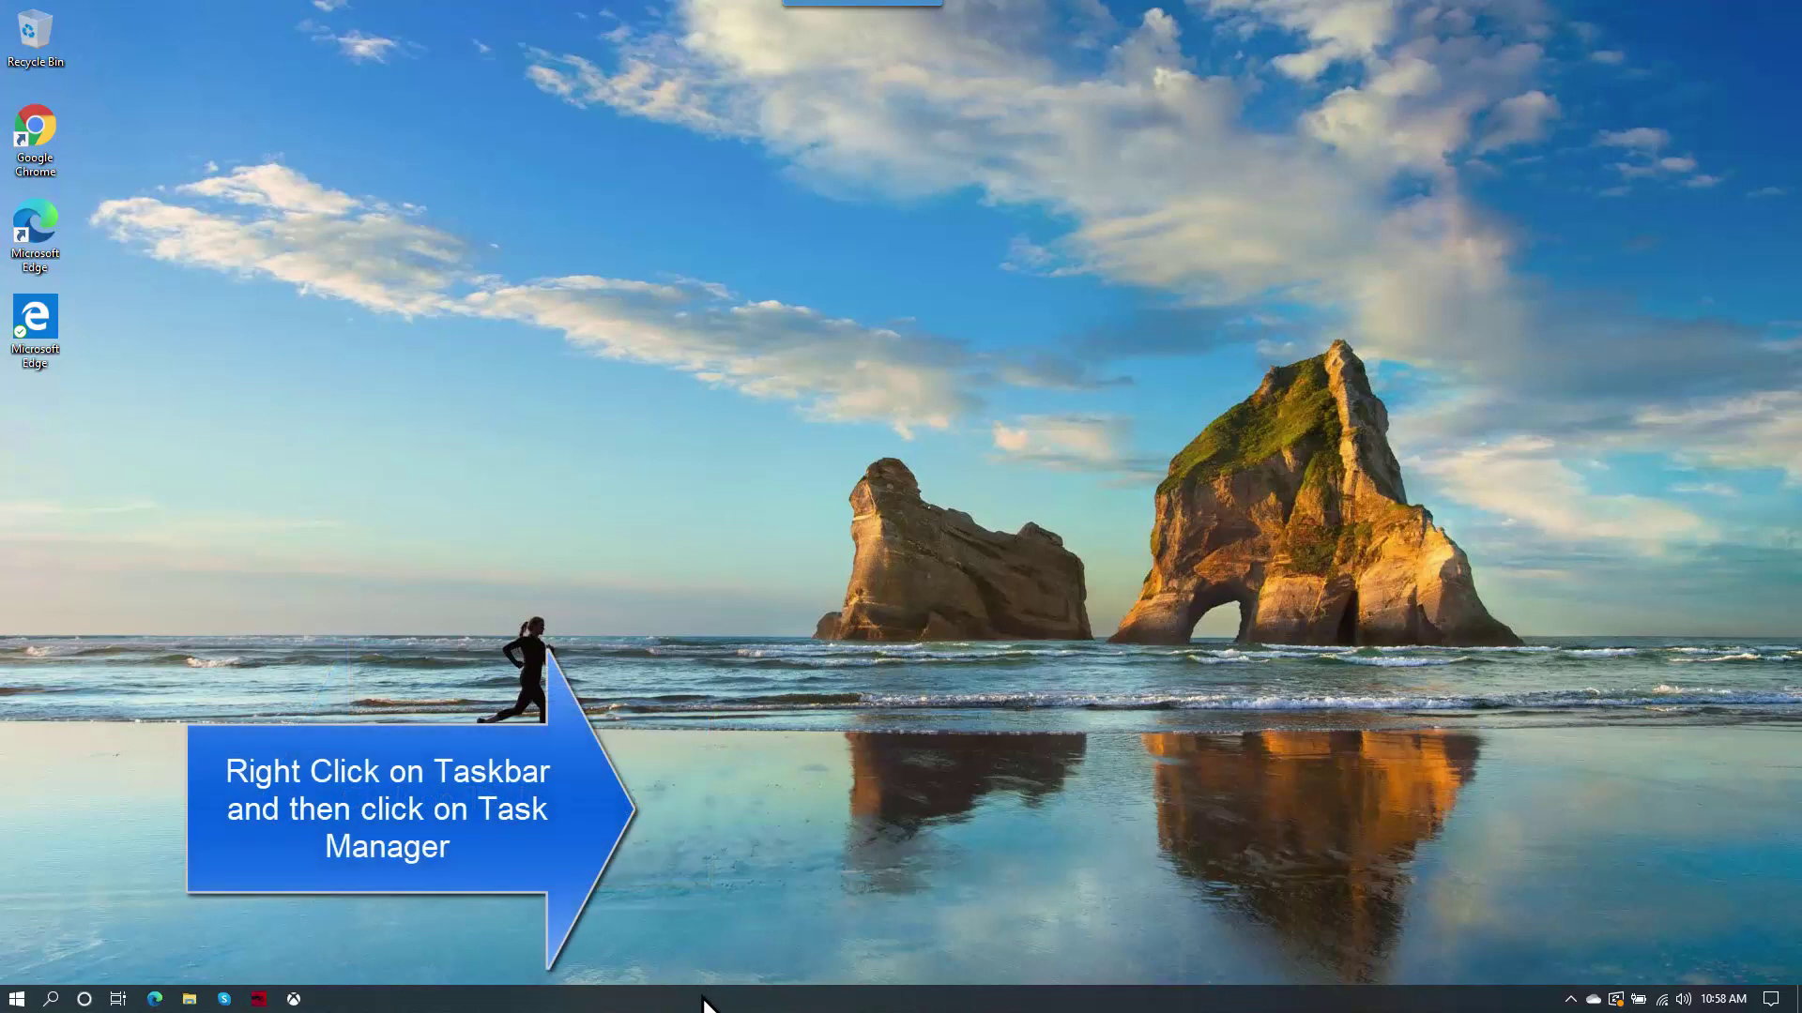
{"action": "right_click", "coordinate": [703, 1001]}
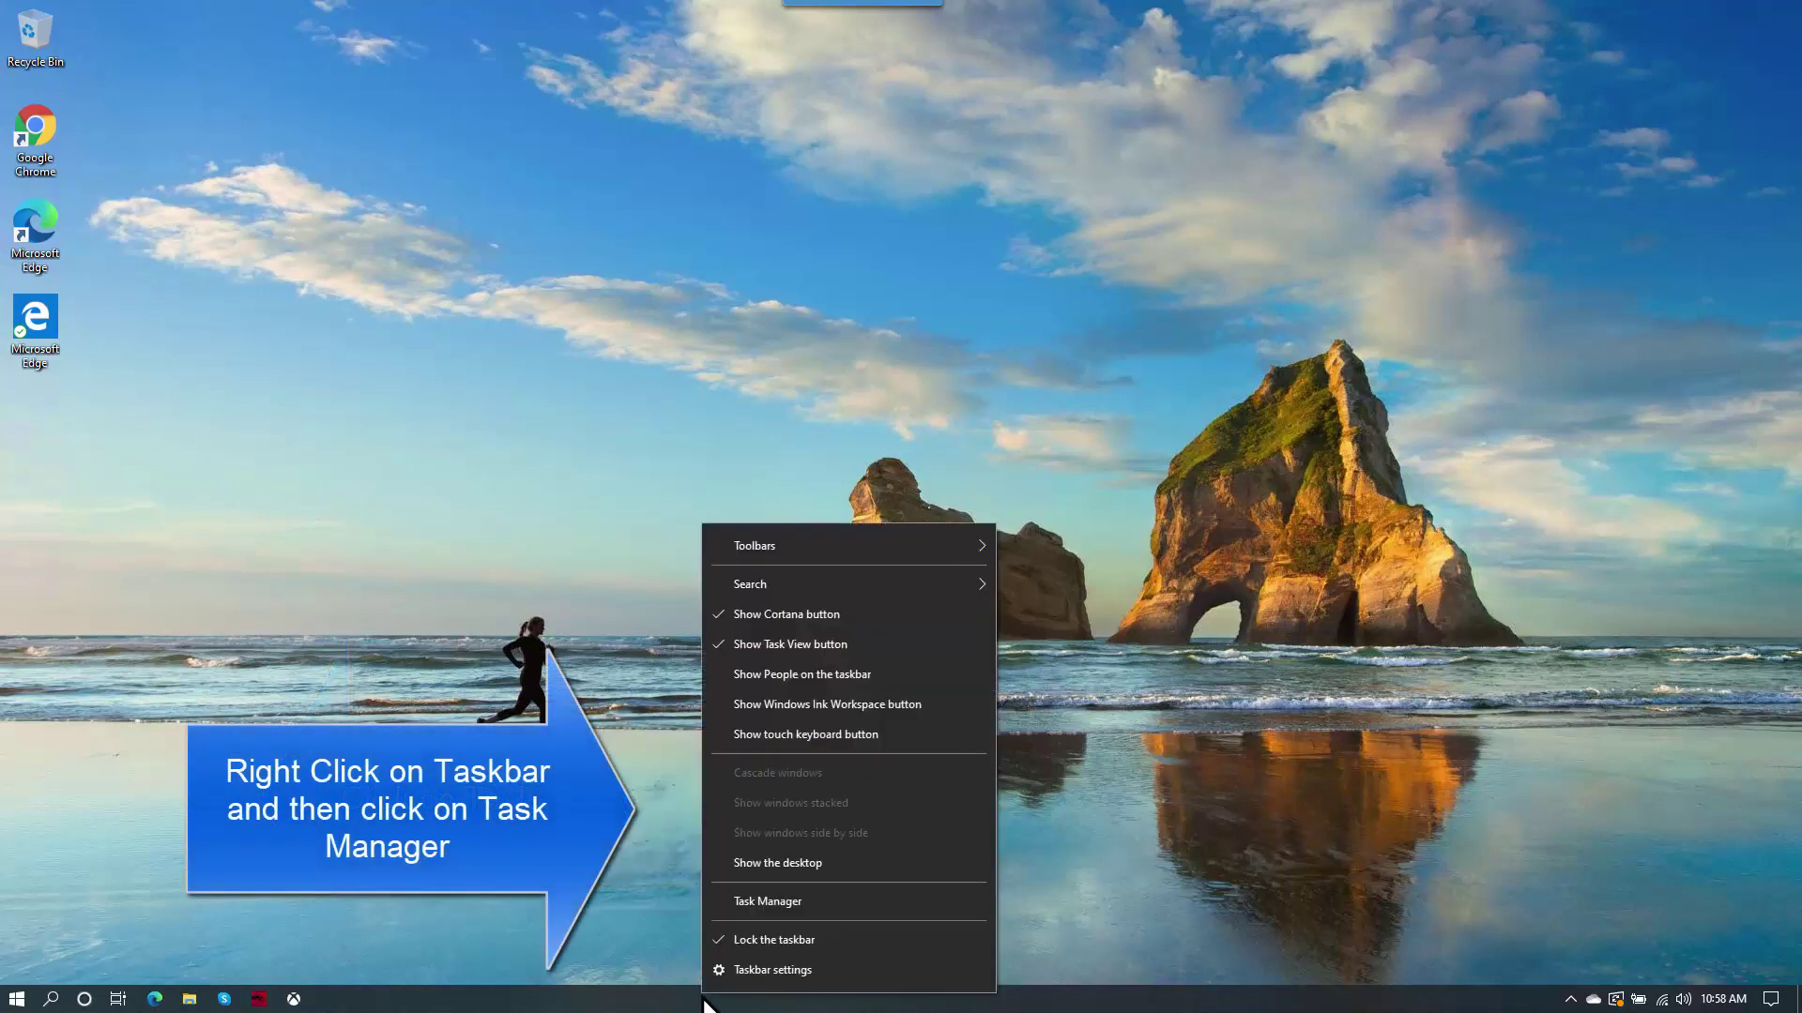
{"action": "left_click", "coordinate": [785, 901]}
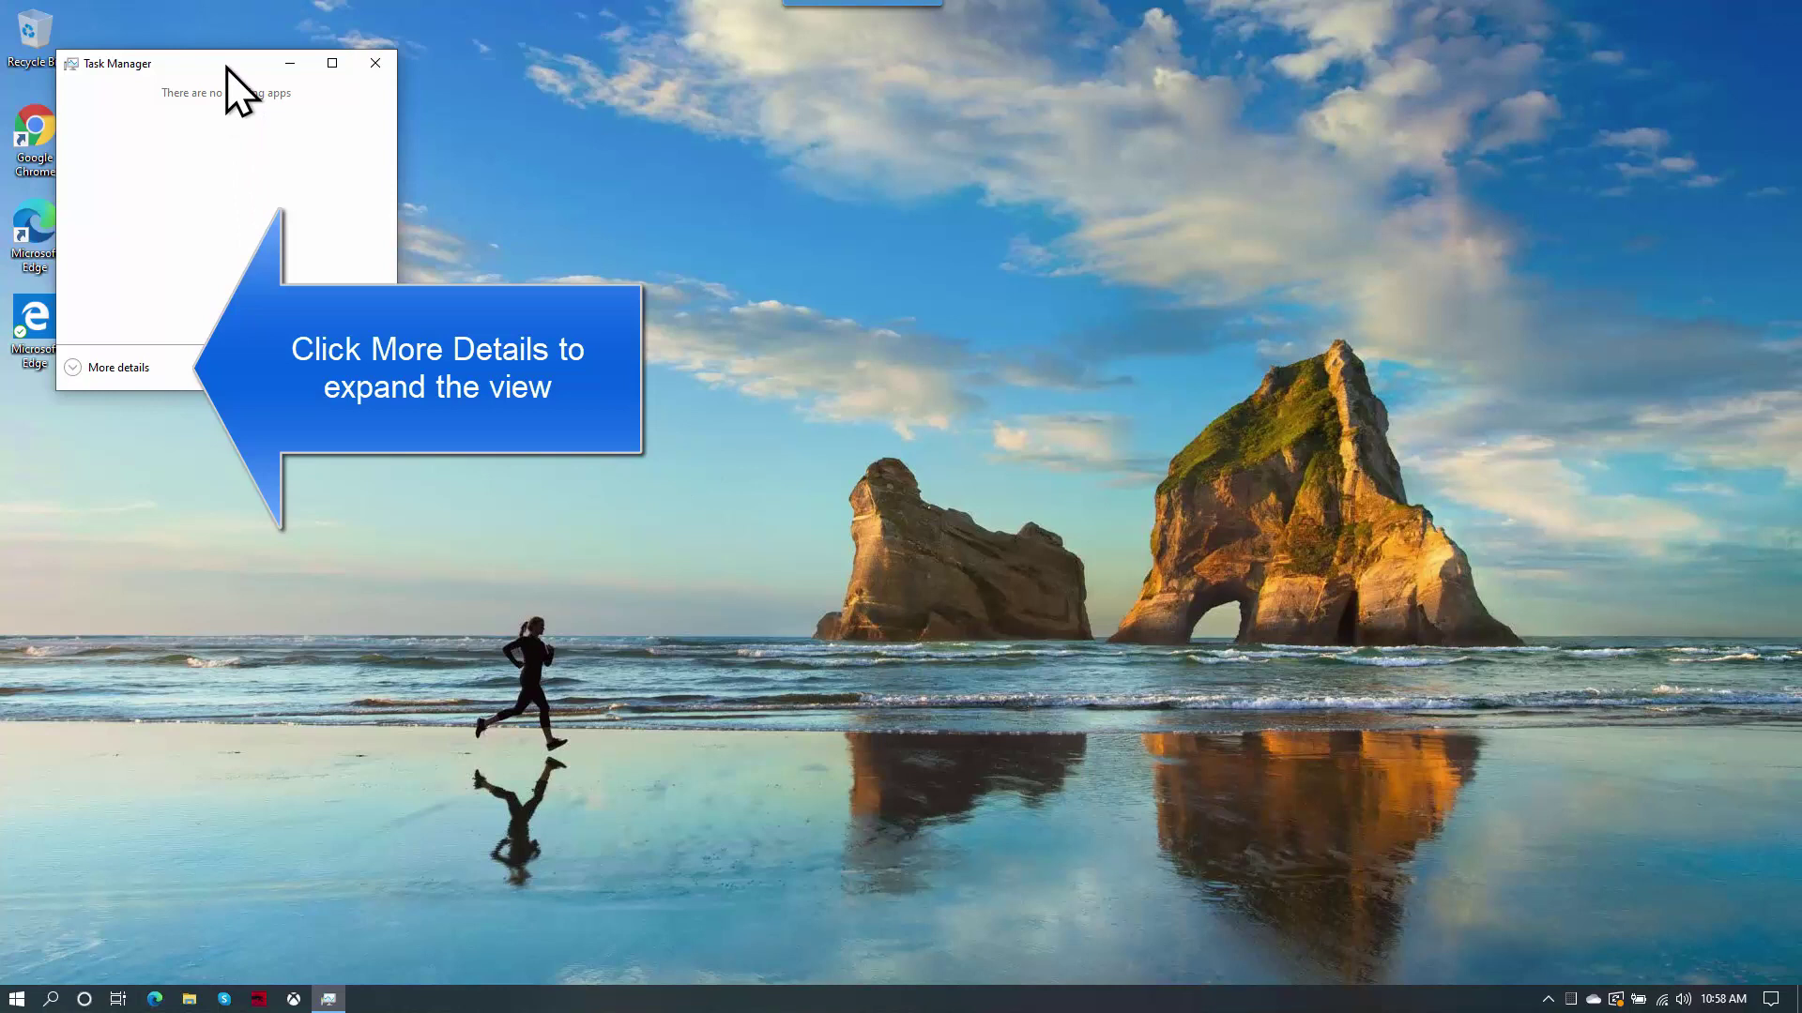
Step: Drag Task Manager toward the screen centre and switch it to the More details view
{"action": "left_click_drag", "start_coordinate": [227, 62], "coordinate": [681, 228]}
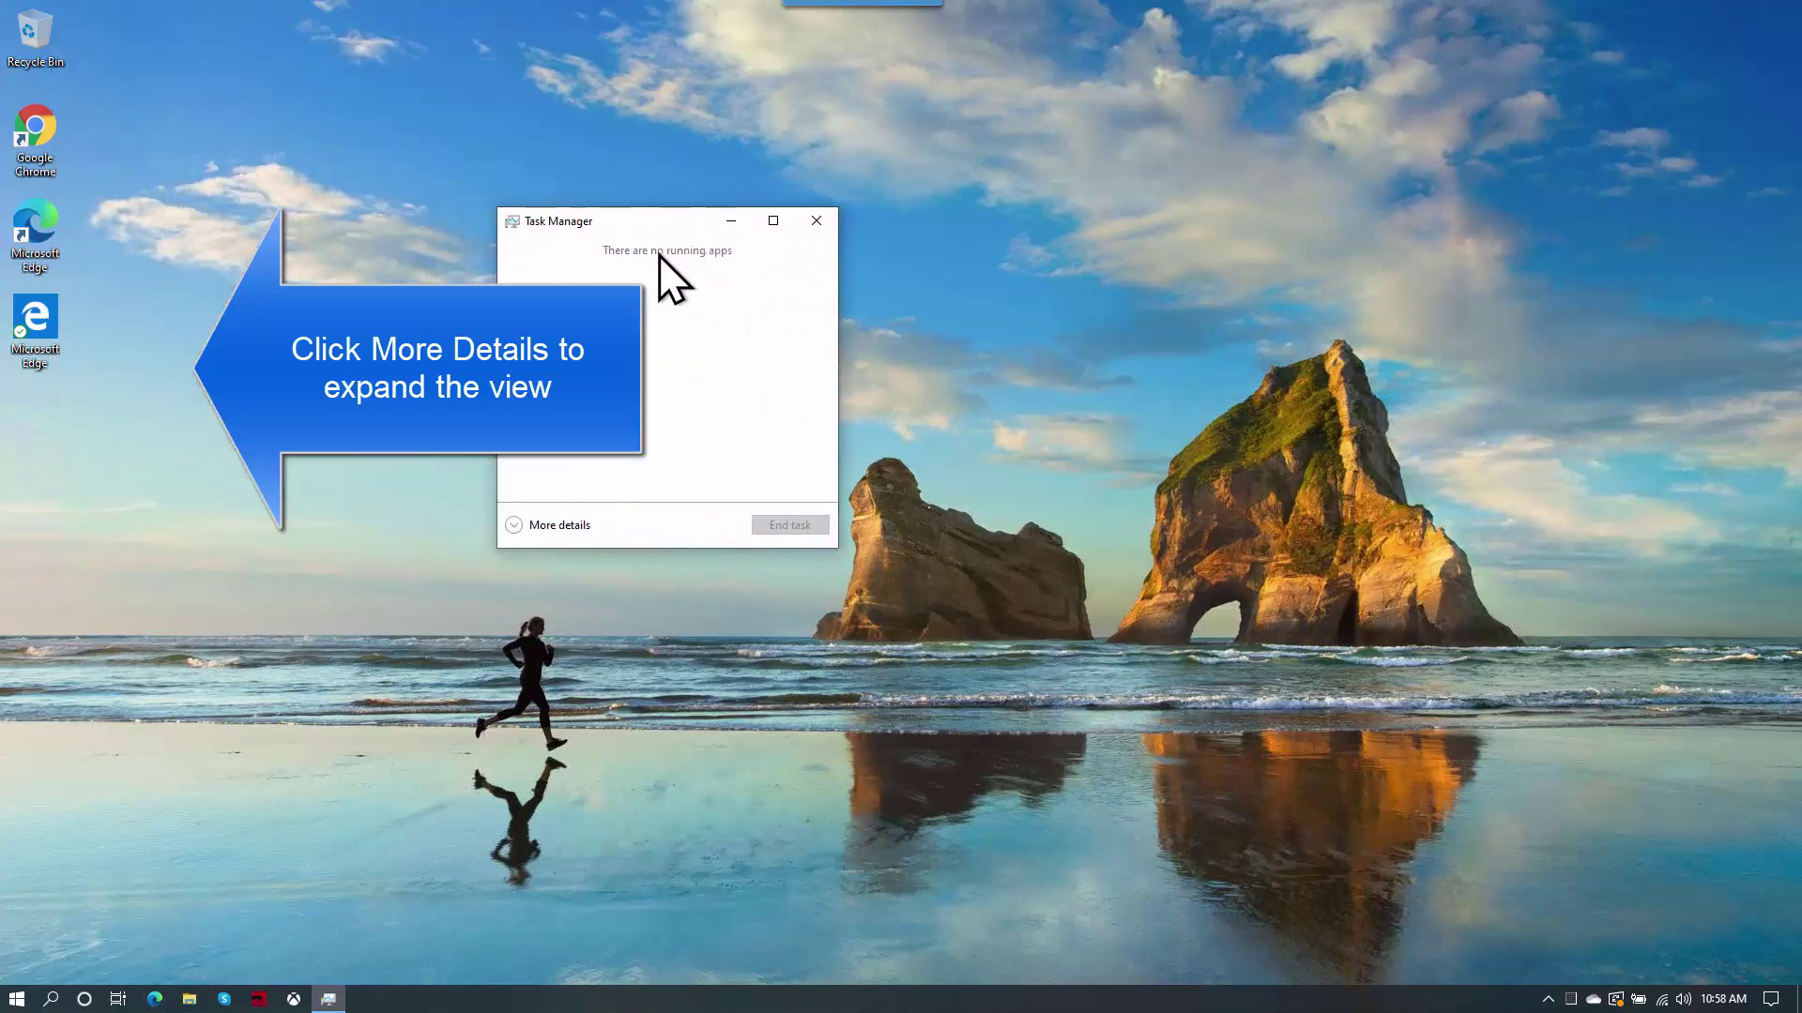
{"action": "left_click", "coordinate": [522, 528]}
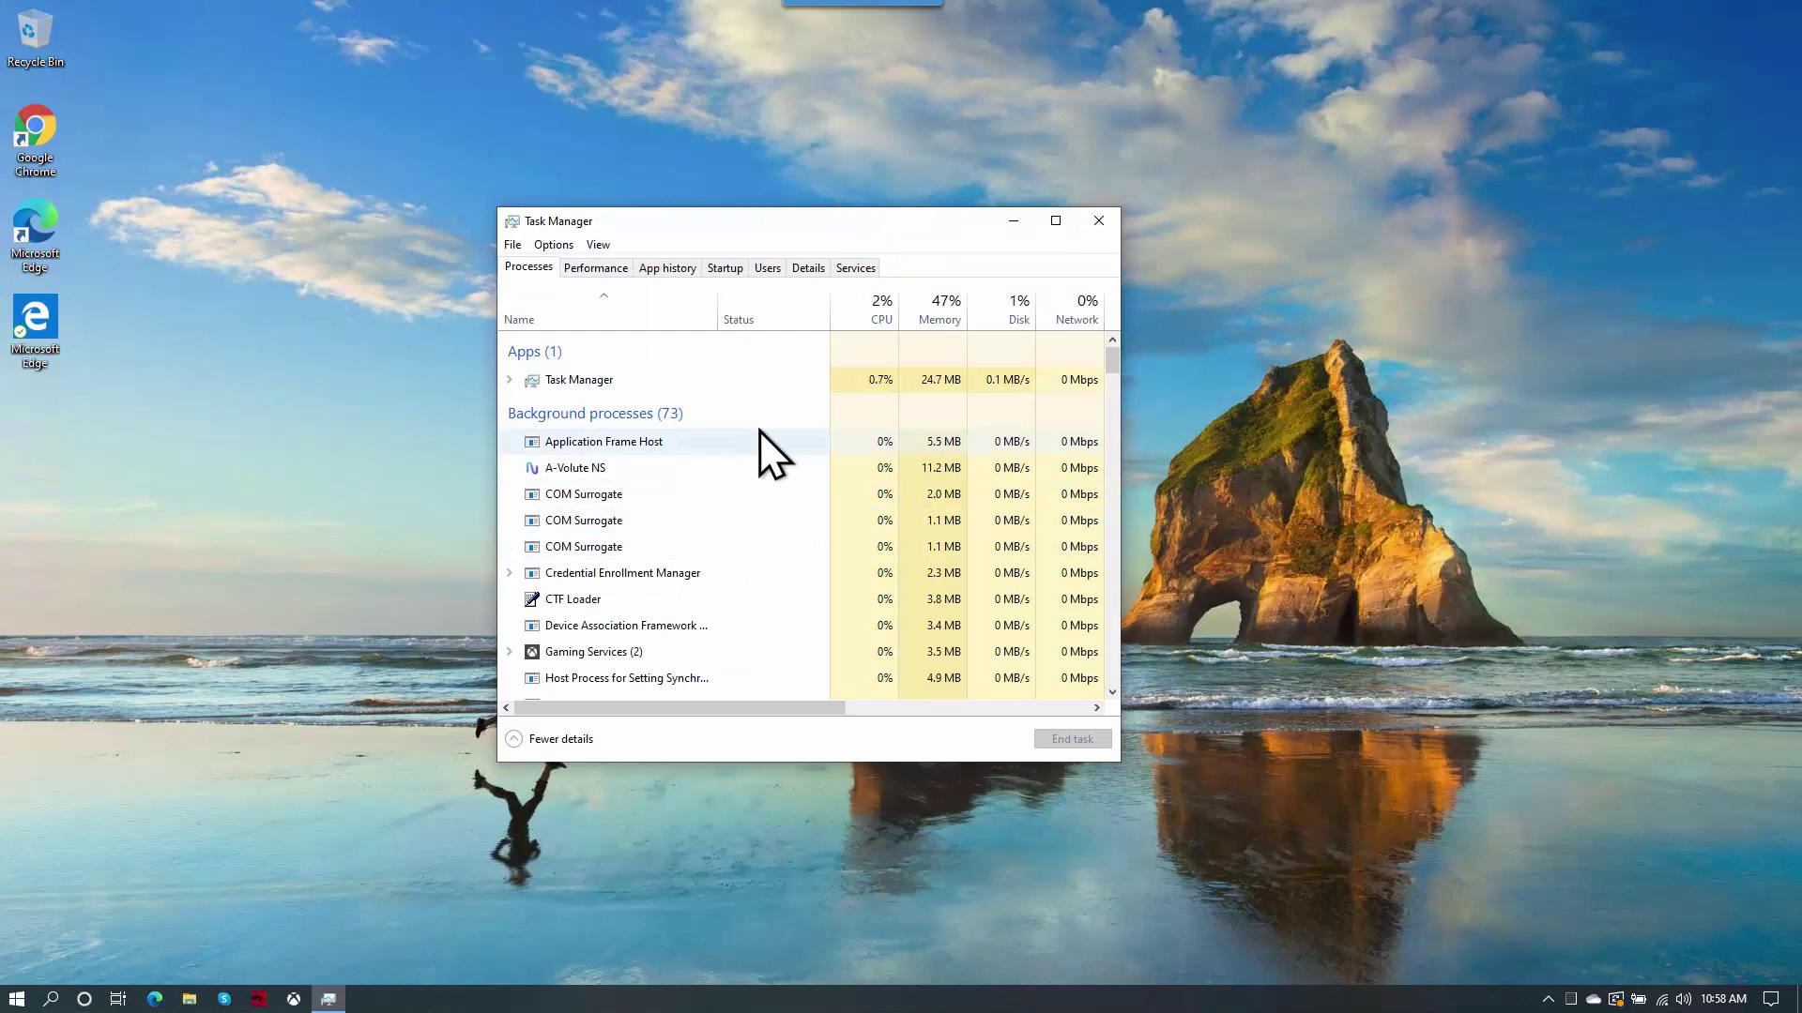
Step: Scroll the Processes list down to the Windows Explorer entry and select it
{"action": "left_click", "coordinate": [715, 447]}
{"action": "key", "text": "w"}
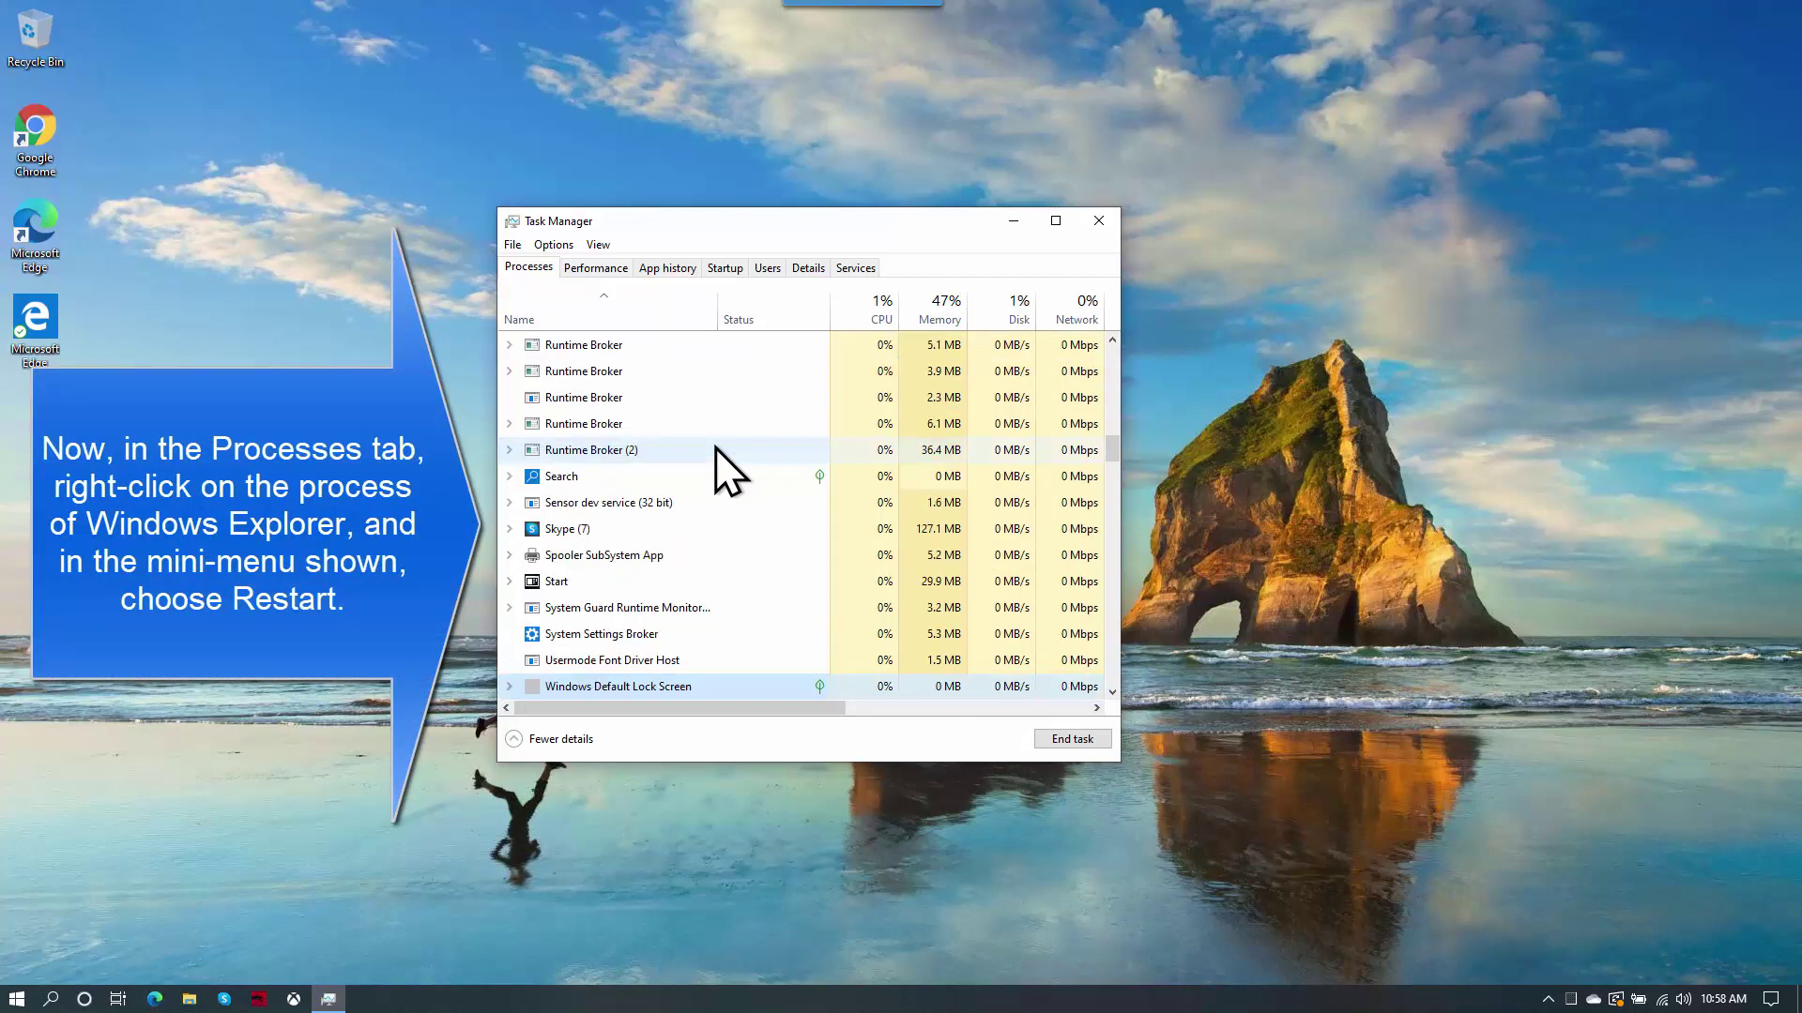
{"action": "scroll", "coordinate": [715, 447], "scroll_direction": "down", "scroll_amount": 4}
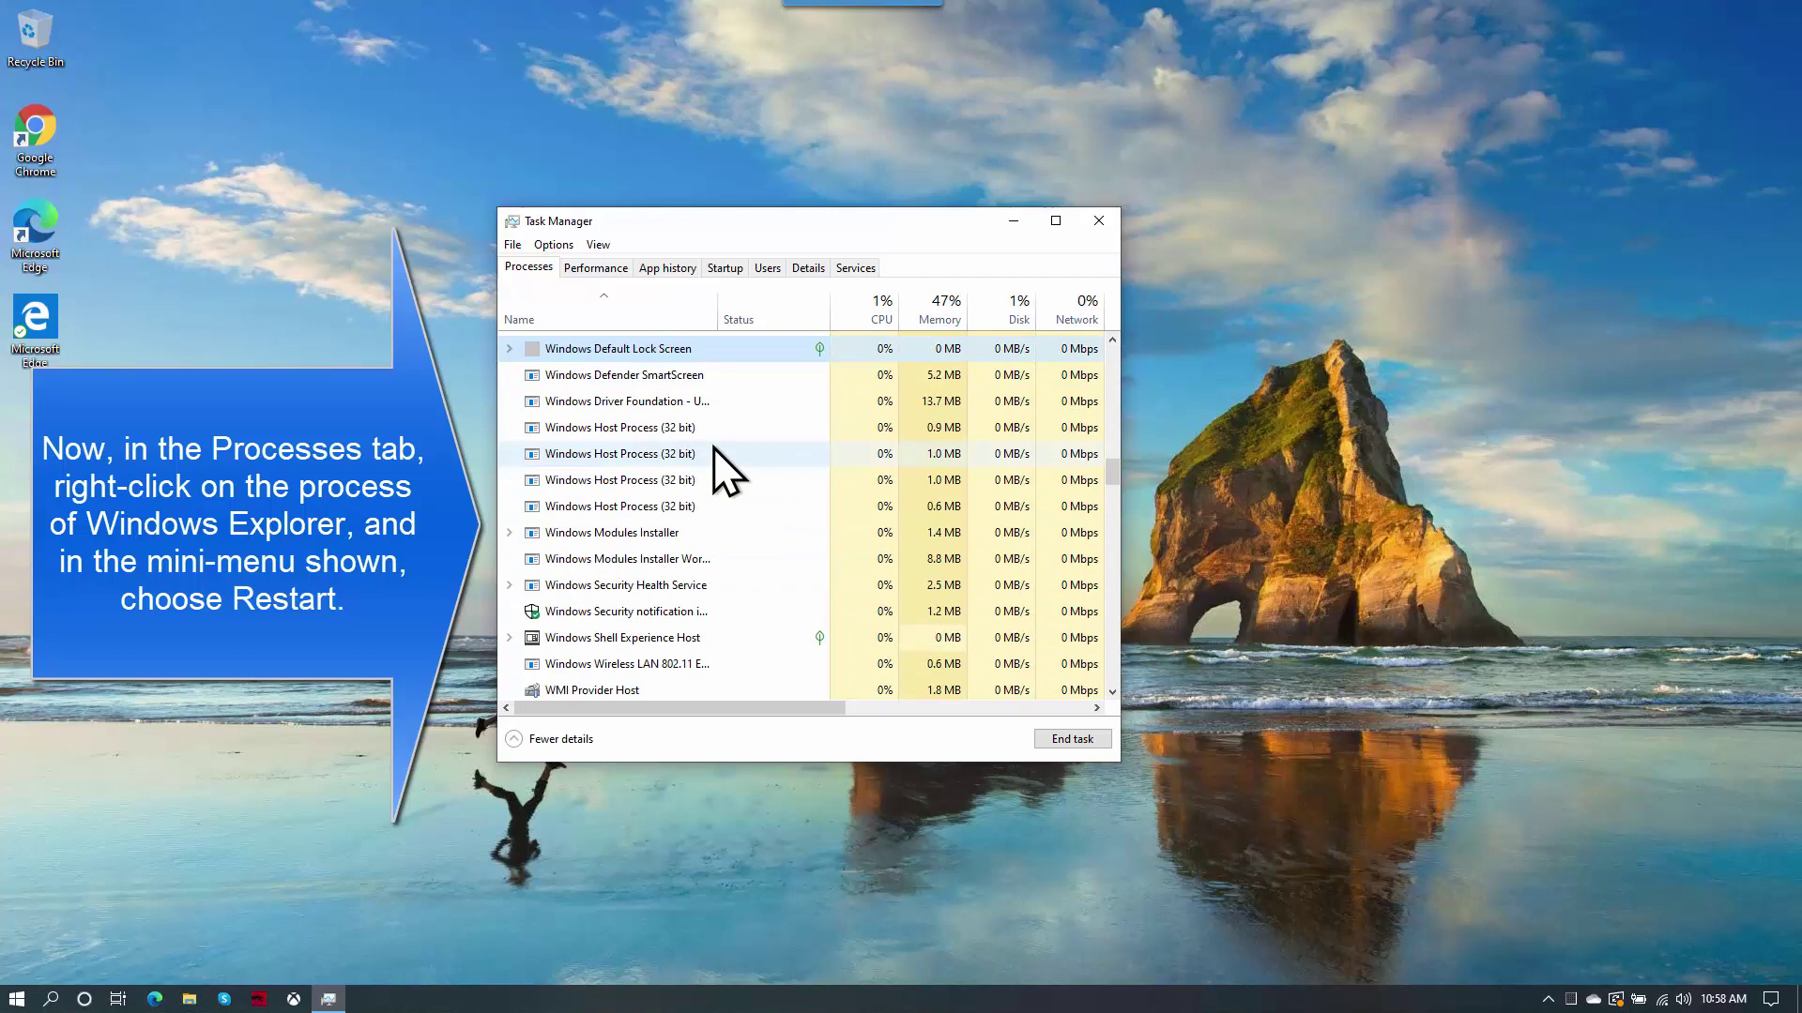
{"action": "scroll", "coordinate": [714, 448], "scroll_direction": "down", "scroll_amount": 2}
{"action": "scroll", "coordinate": [713, 447], "scroll_direction": "down", "scroll_amount": 1}
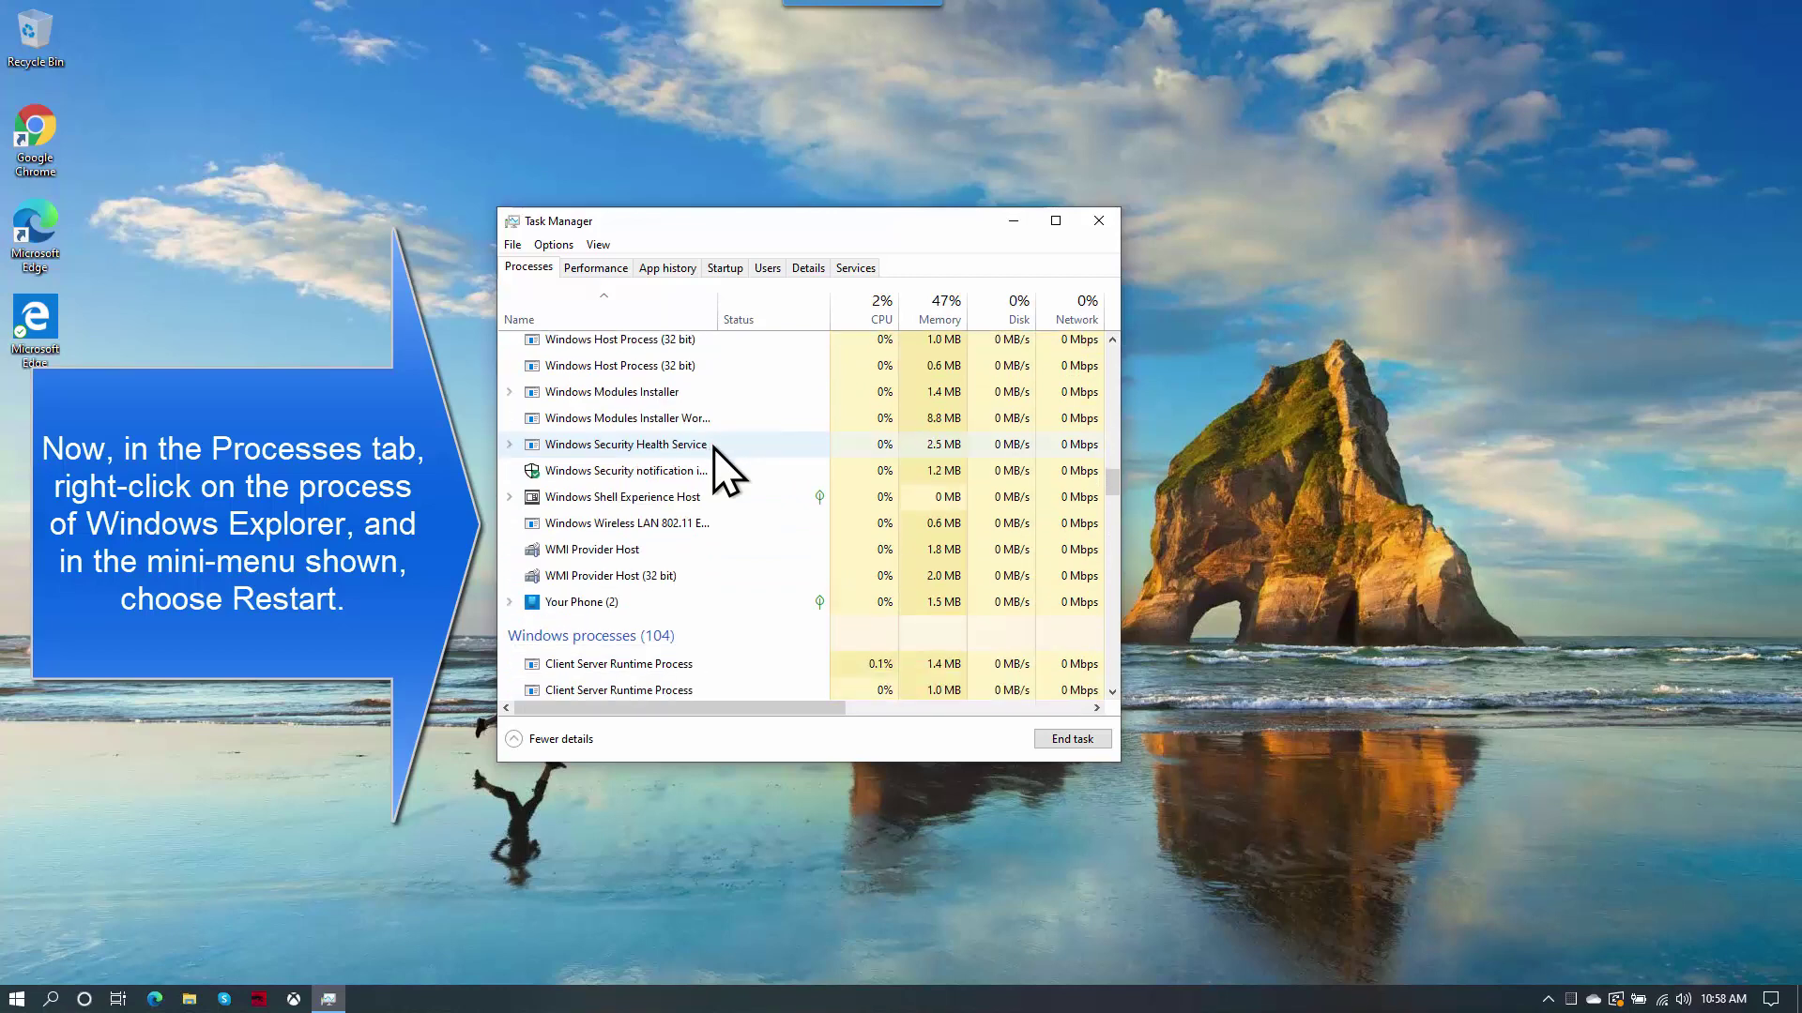
{"action": "scroll", "coordinate": [713, 448], "scroll_direction": "down", "scroll_amount": 2}
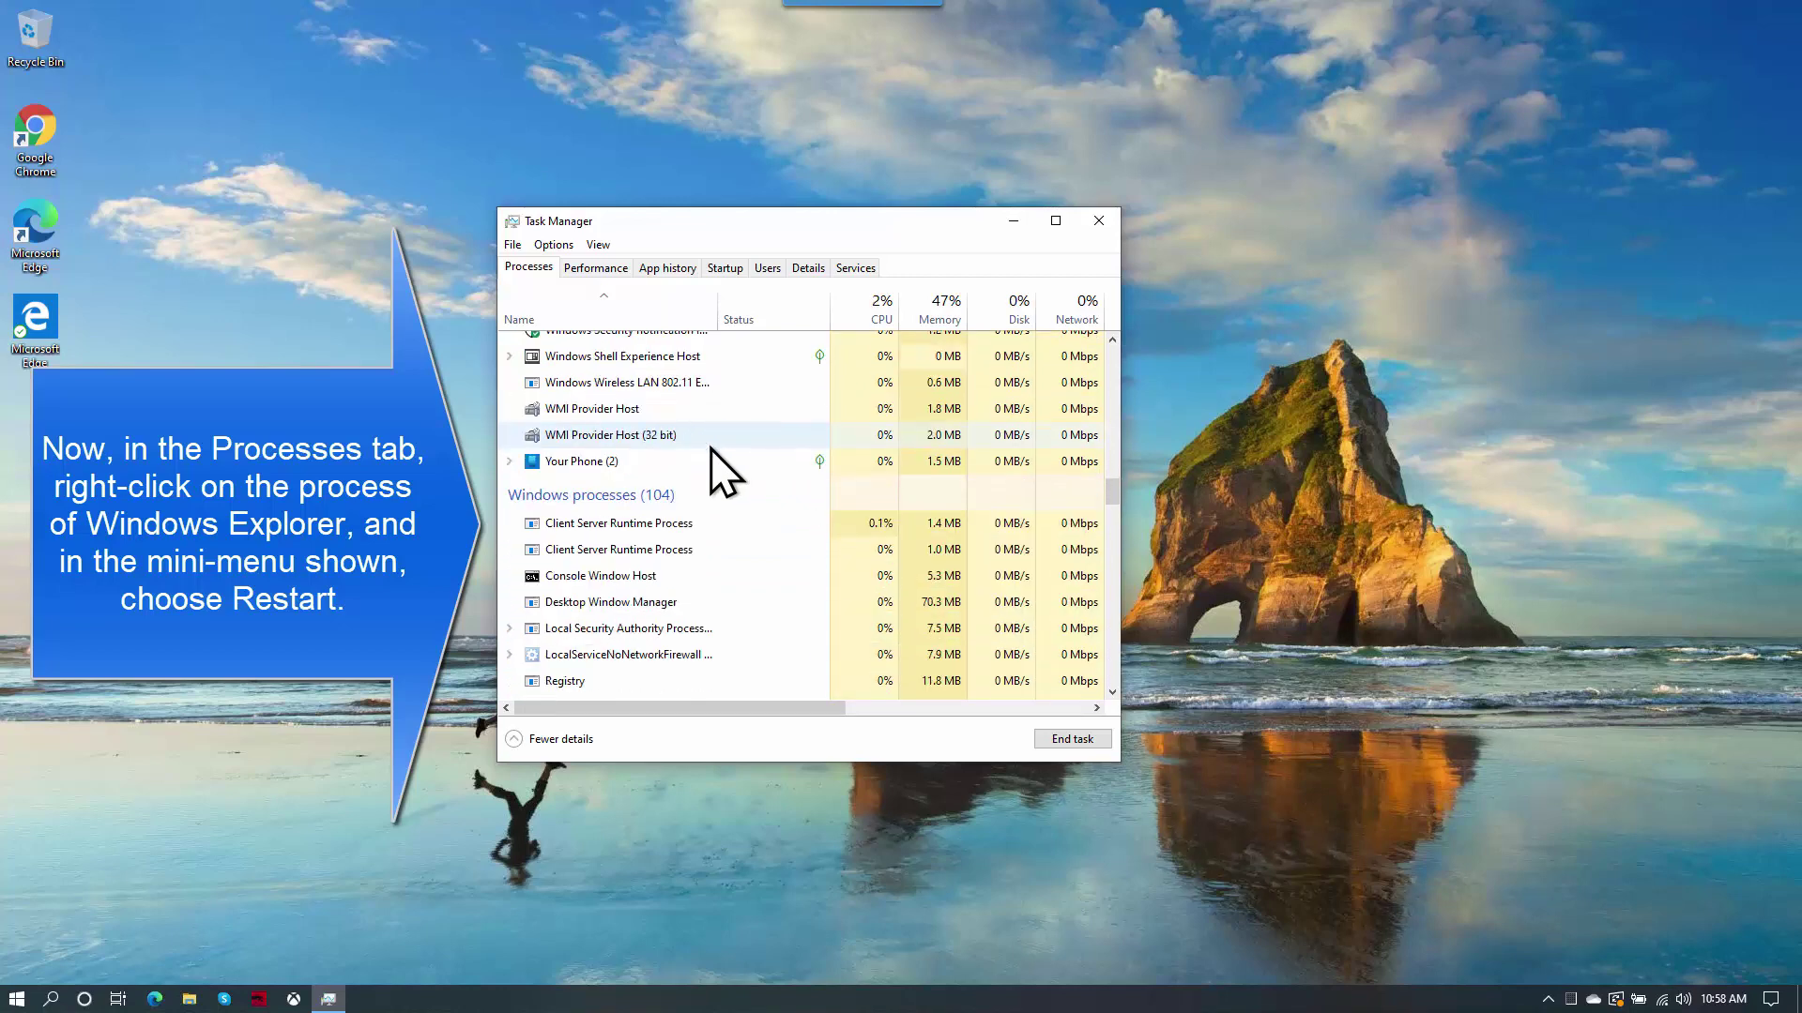
{"action": "scroll", "coordinate": [666, 360], "scroll_direction": "up", "scroll_amount": 4}
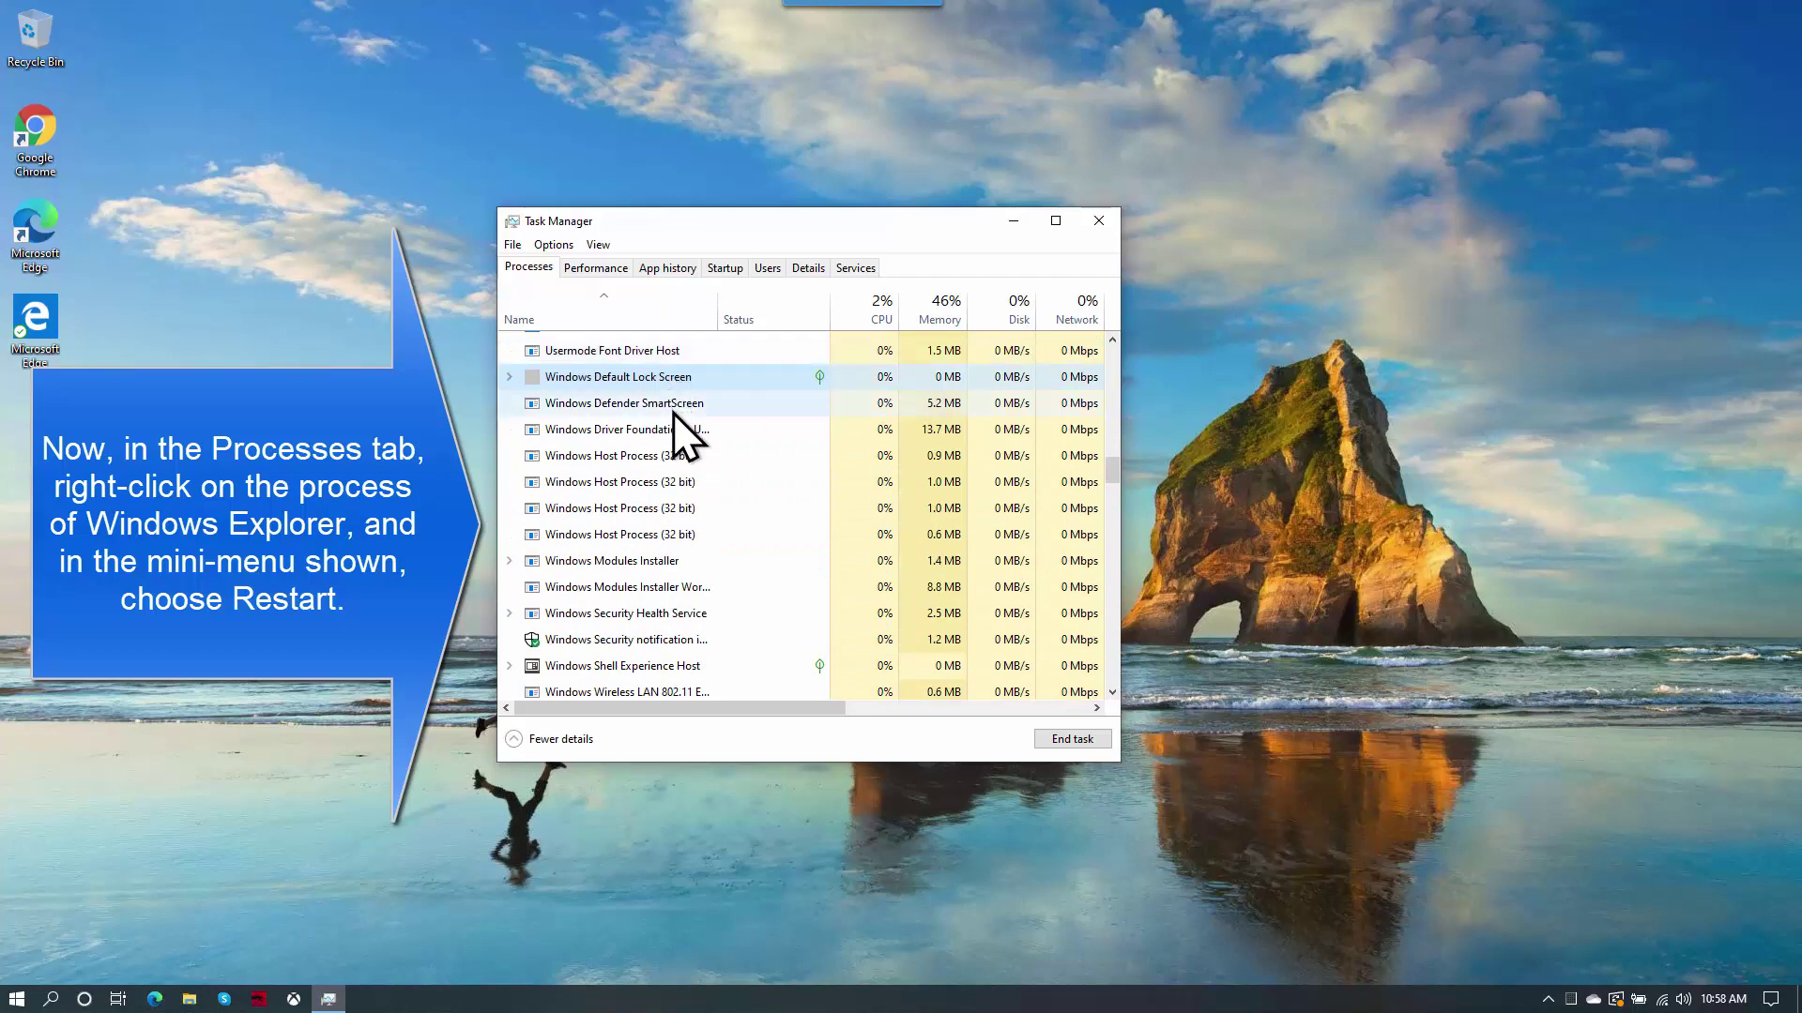
{"action": "scroll", "coordinate": [673, 414], "scroll_direction": "up", "scroll_amount": 2}
{"action": "scroll", "coordinate": [673, 415], "scroll_direction": "up", "scroll_amount": 3}
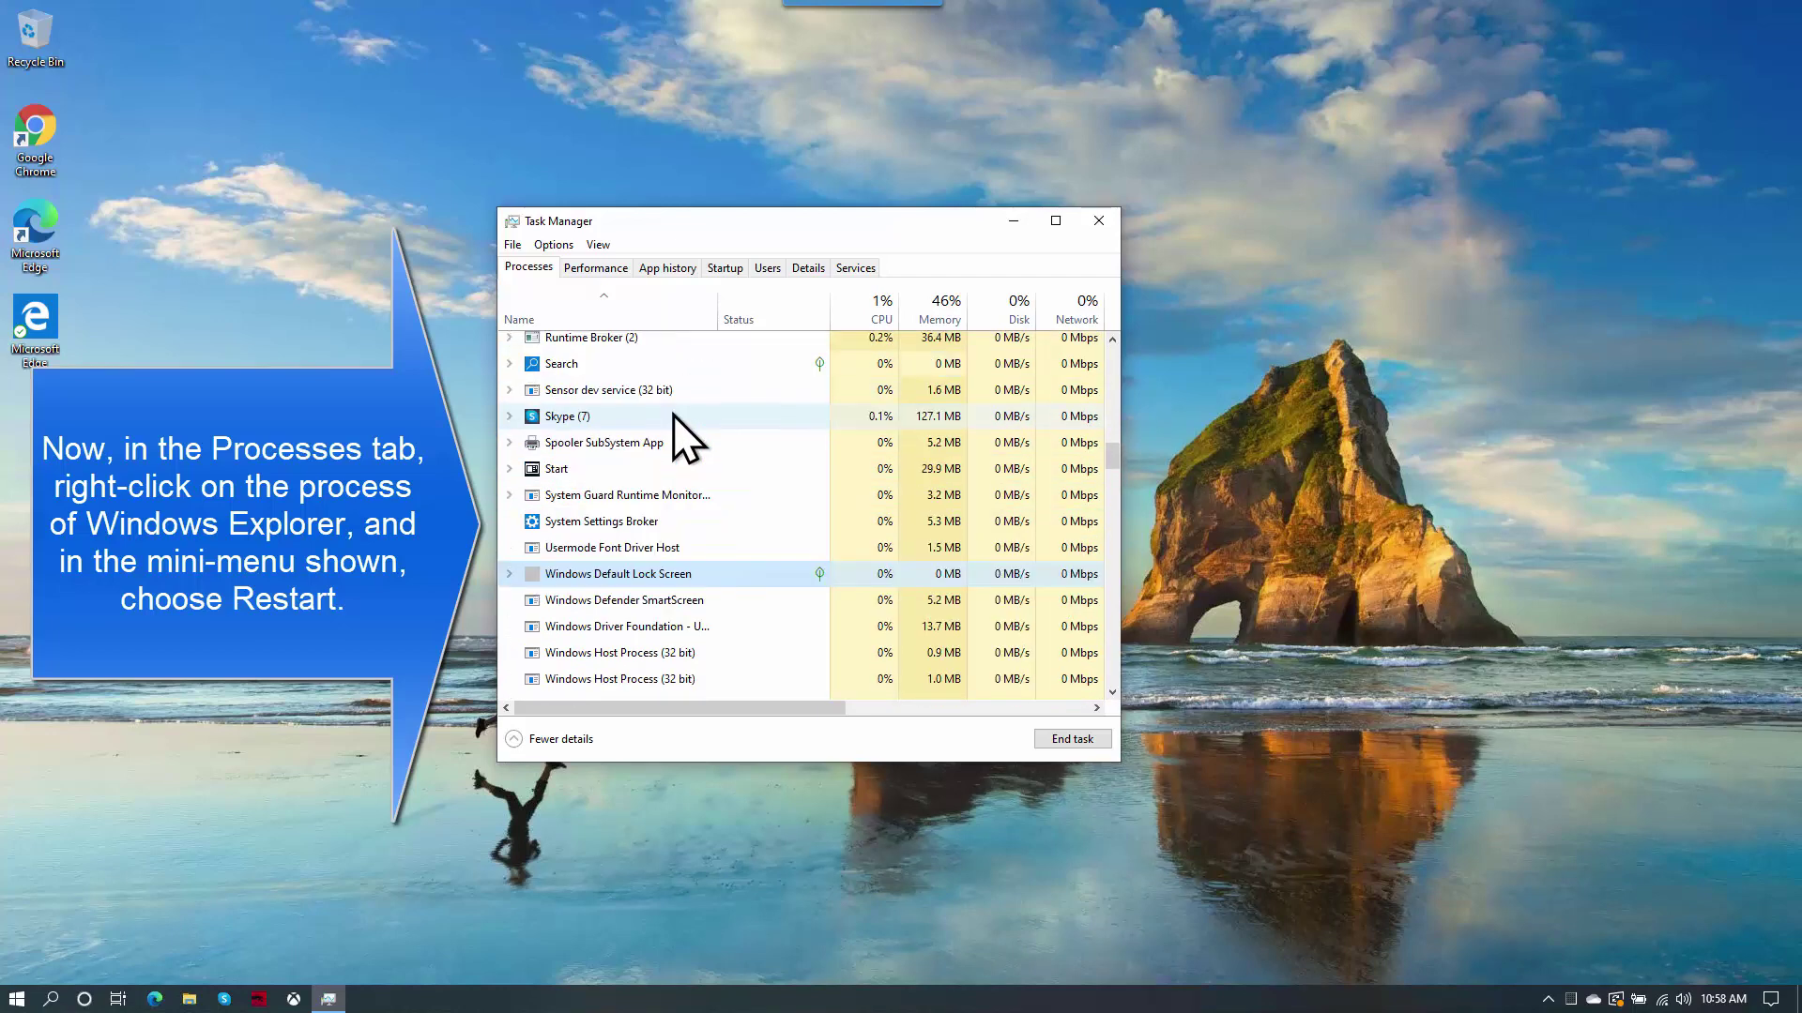
{"action": "scroll", "coordinate": [672, 415], "scroll_direction": "down", "scroll_amount": 1}
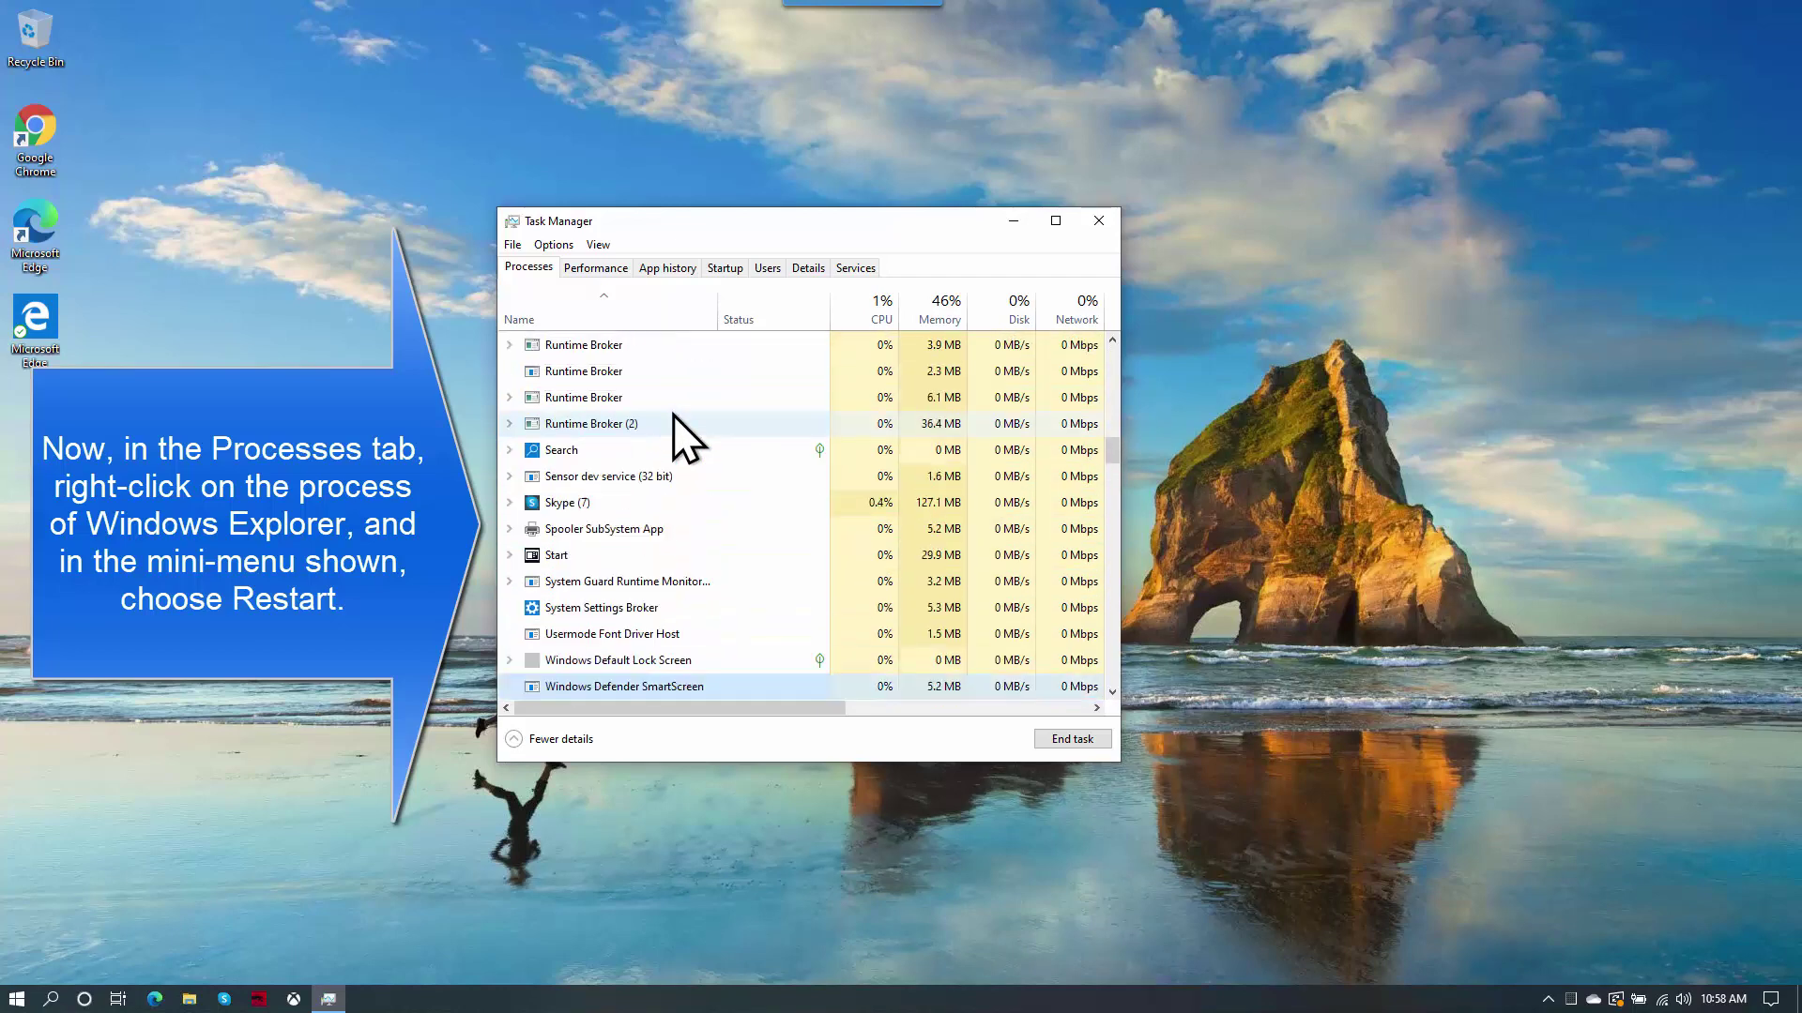
{"action": "scroll", "coordinate": [673, 415], "scroll_direction": "down", "scroll_amount": 6}
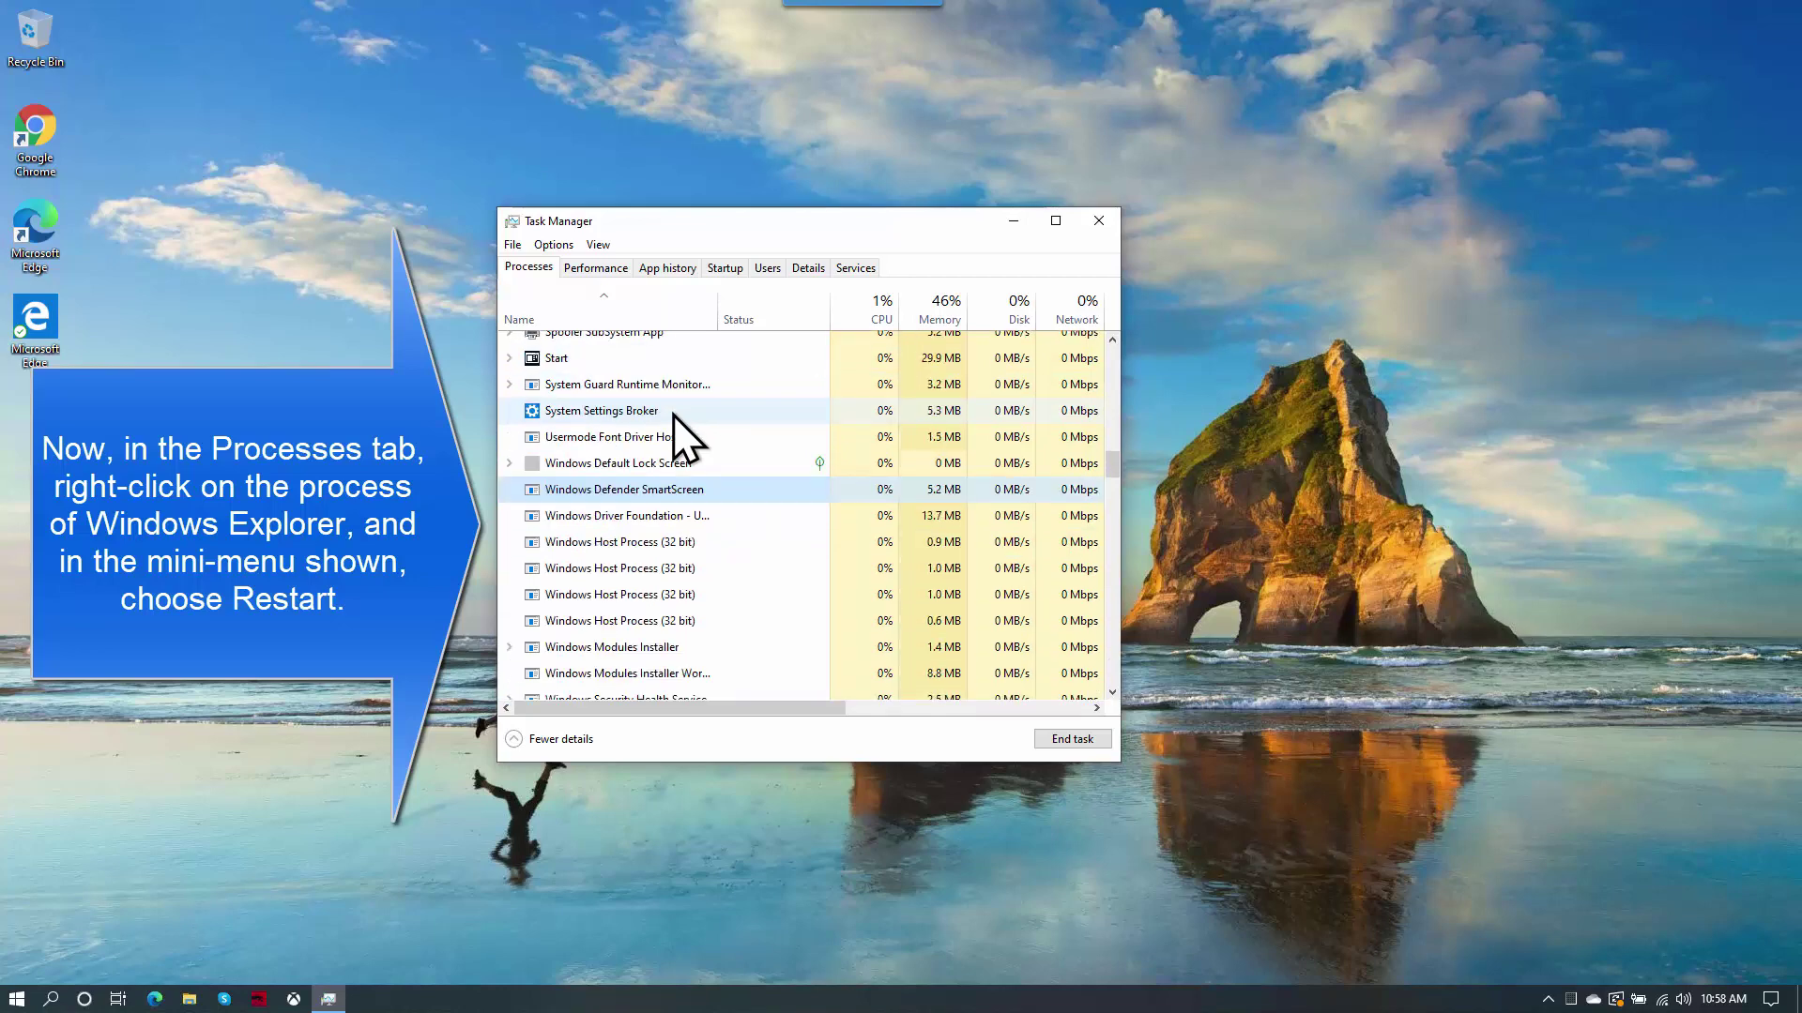
{"action": "scroll", "coordinate": [673, 414], "scroll_direction": "down", "scroll_amount": 4}
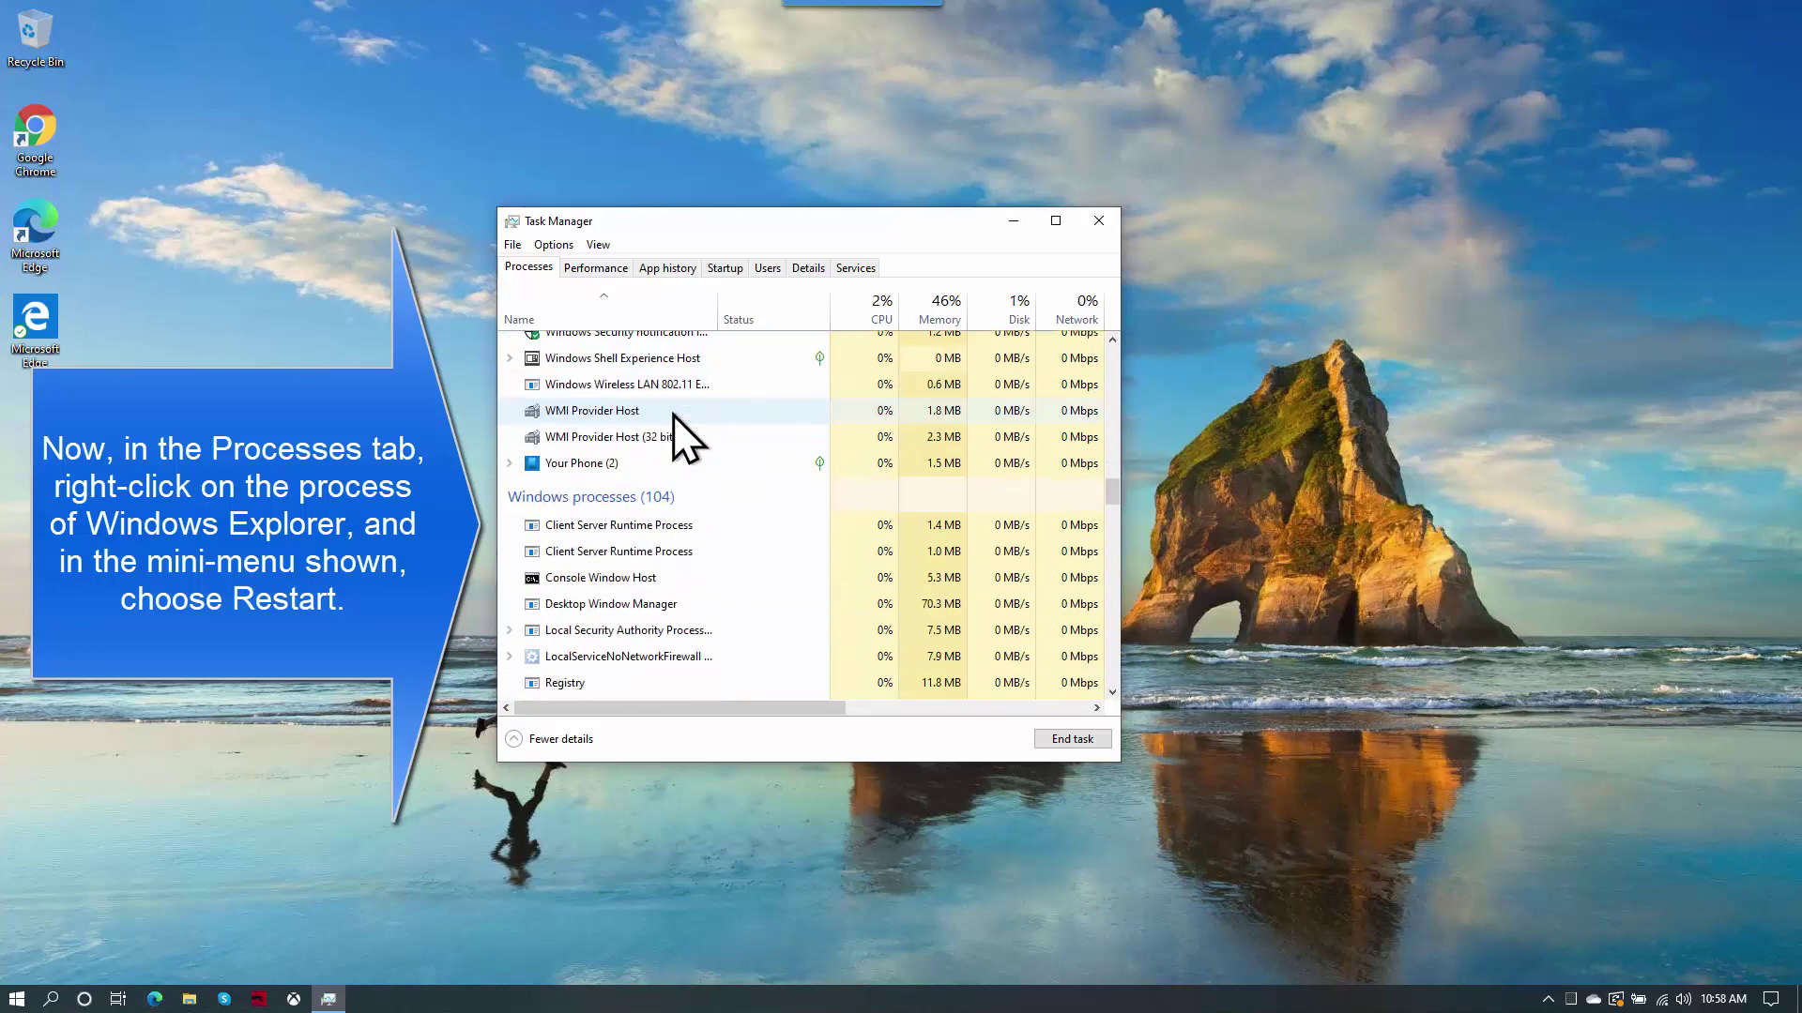
{"action": "scroll", "coordinate": [673, 415], "scroll_direction": "down", "scroll_amount": 7}
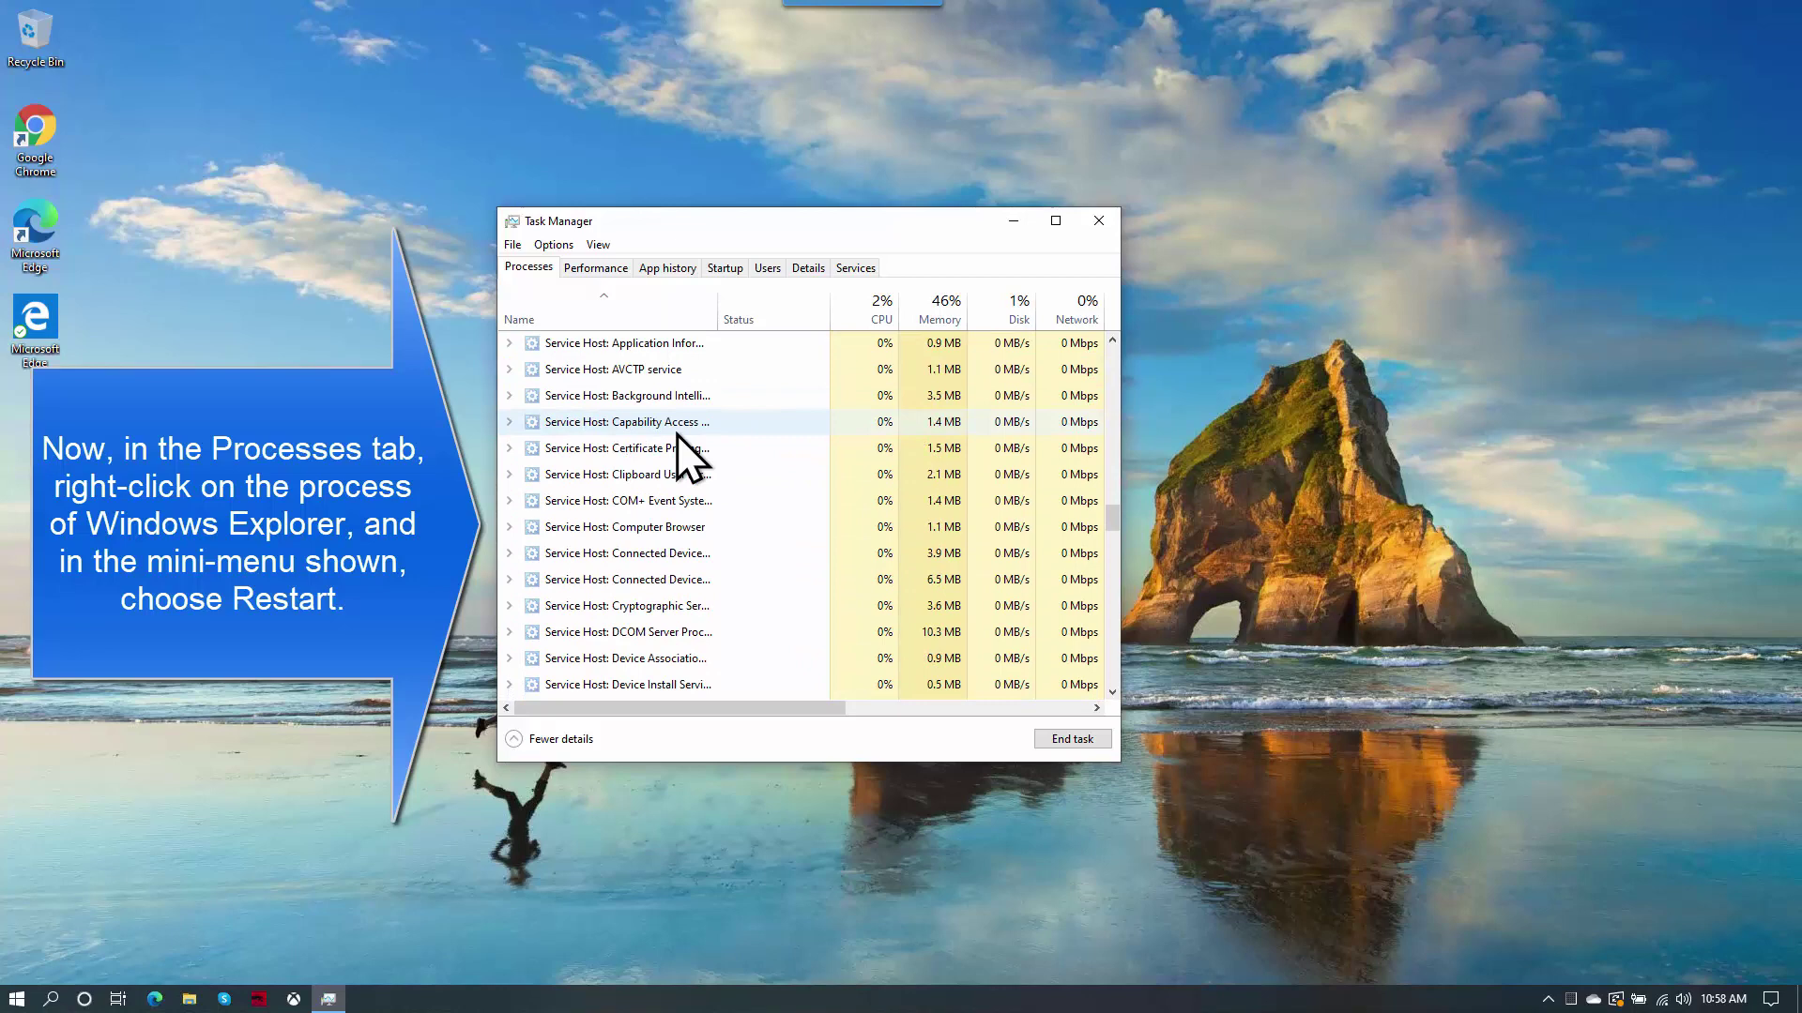
{"action": "scroll", "coordinate": [715, 535], "scroll_direction": "down", "scroll_amount": 8}
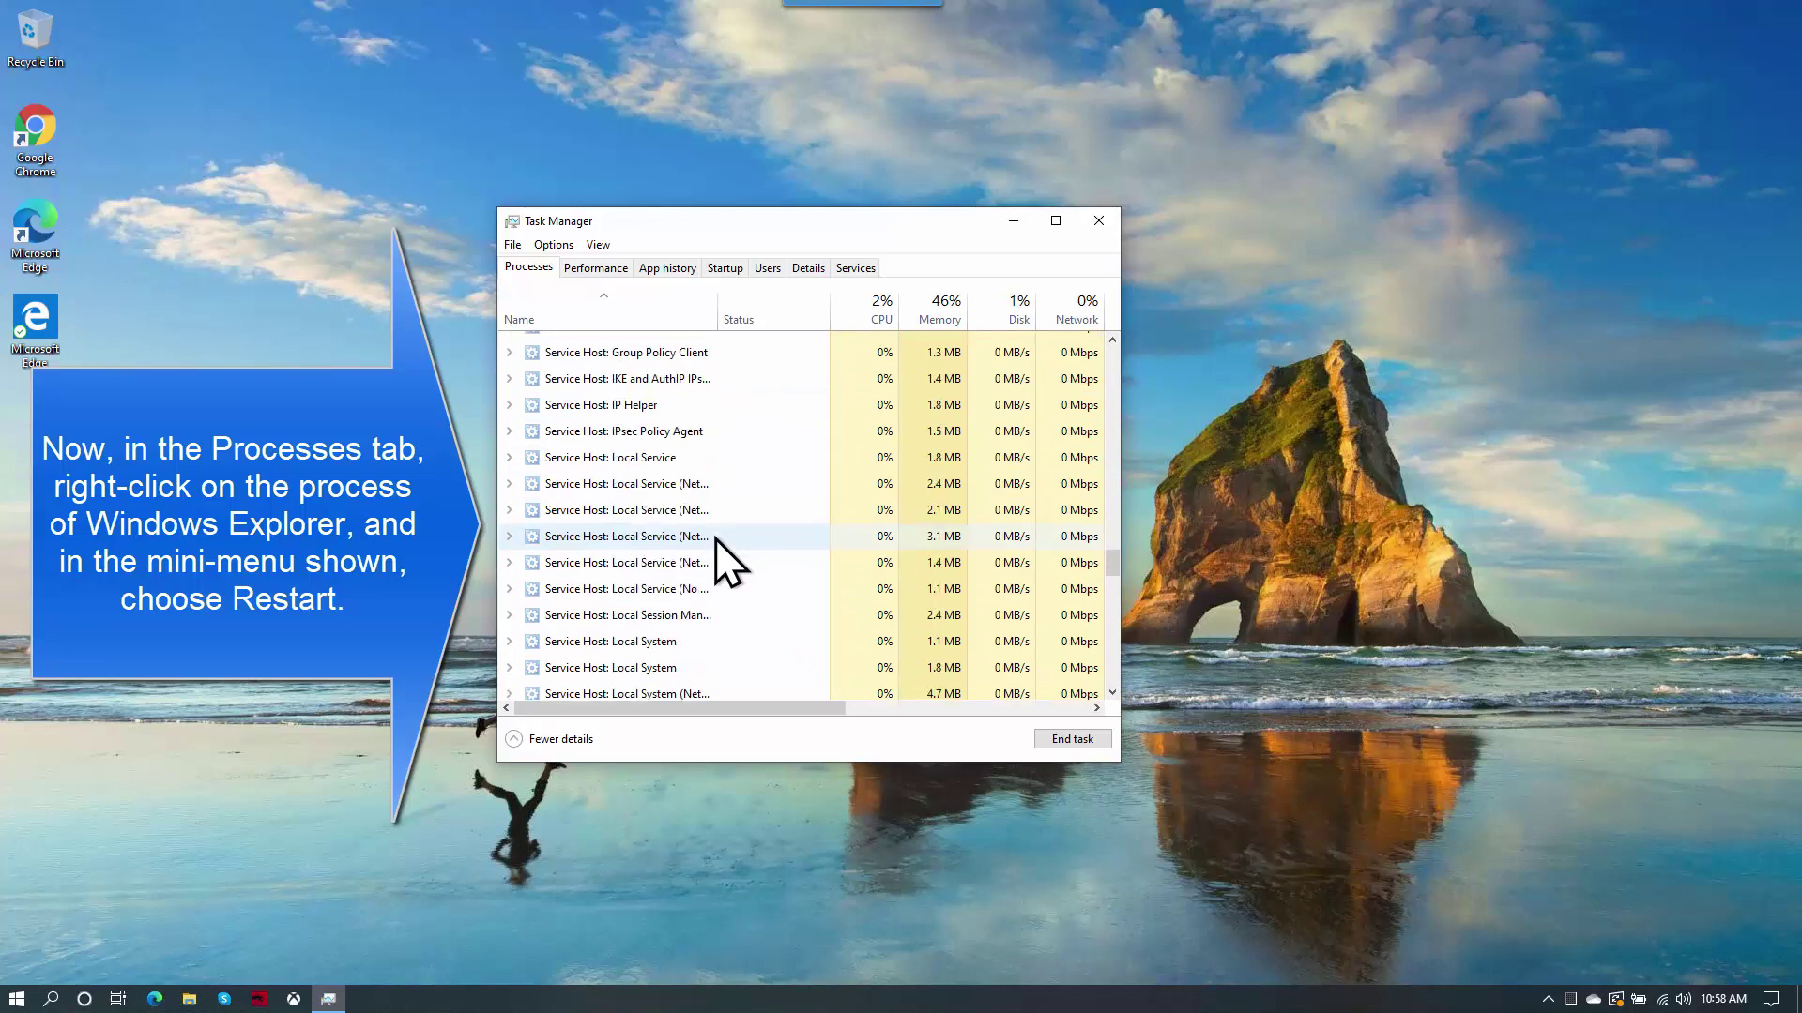
{"action": "scroll", "coordinate": [715, 543], "scroll_direction": "down", "scroll_amount": 9}
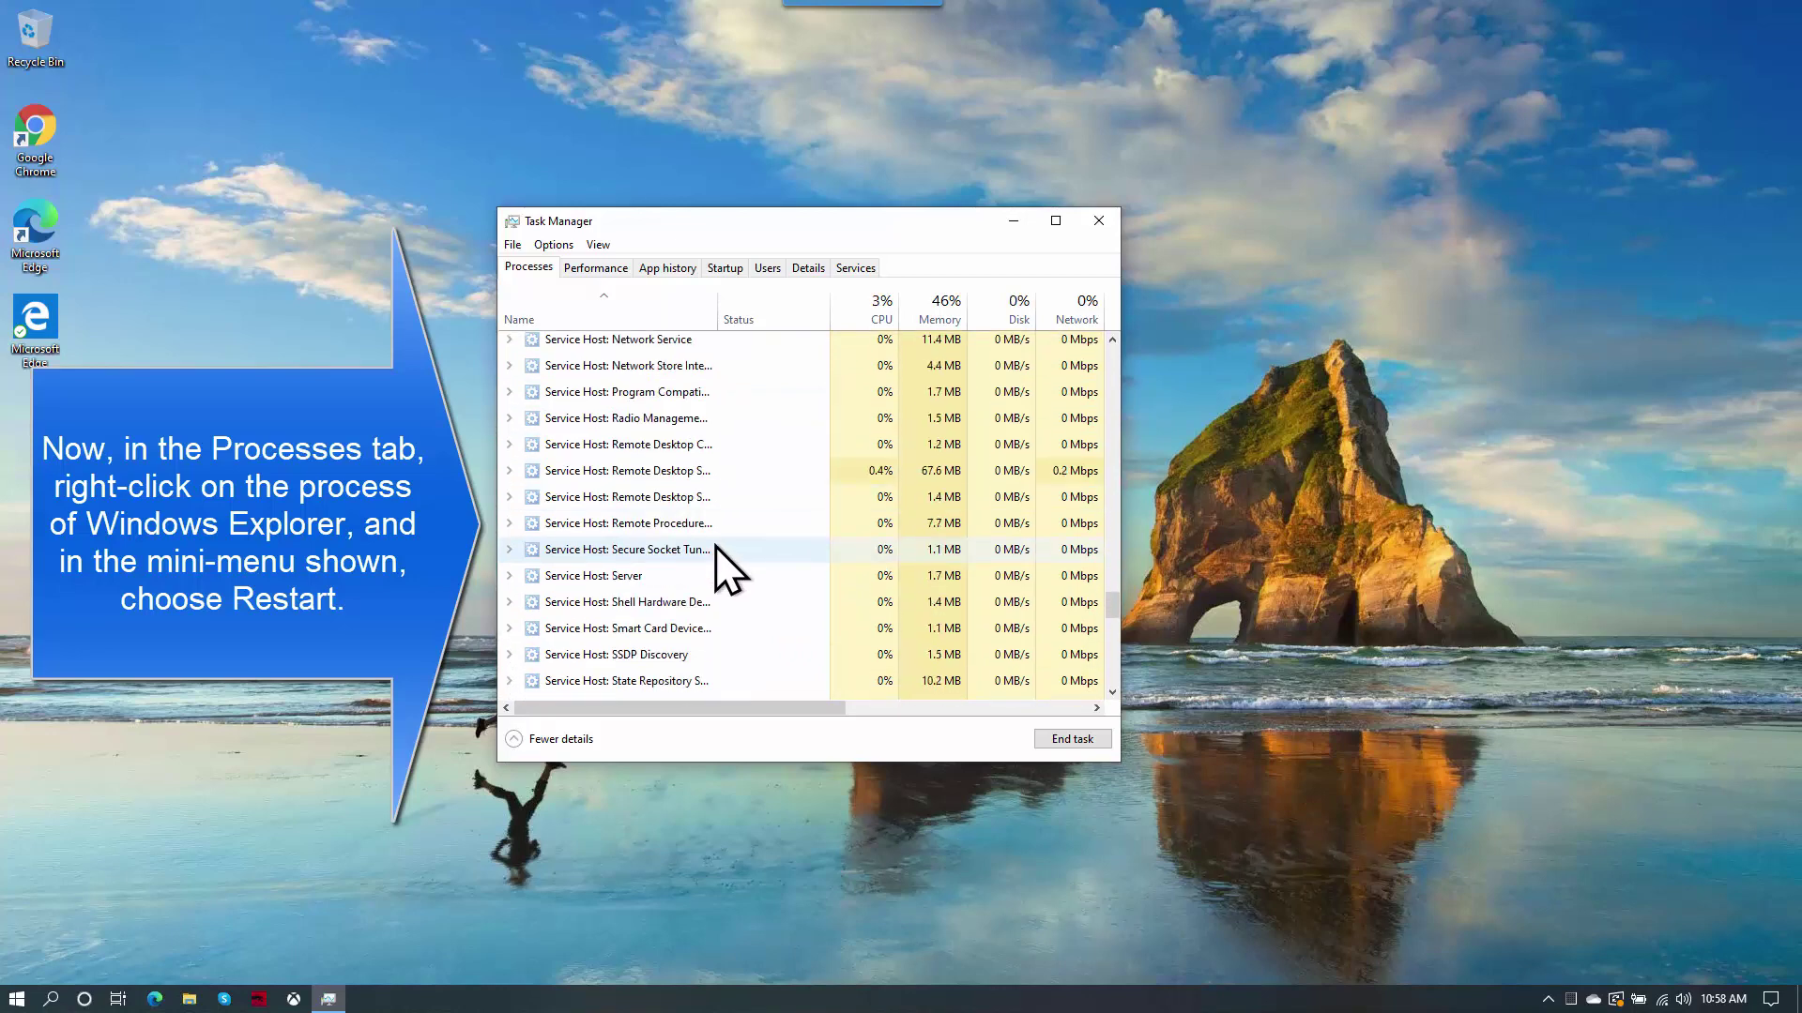
{"action": "scroll", "coordinate": [716, 546], "scroll_direction": "down", "scroll_amount": 6}
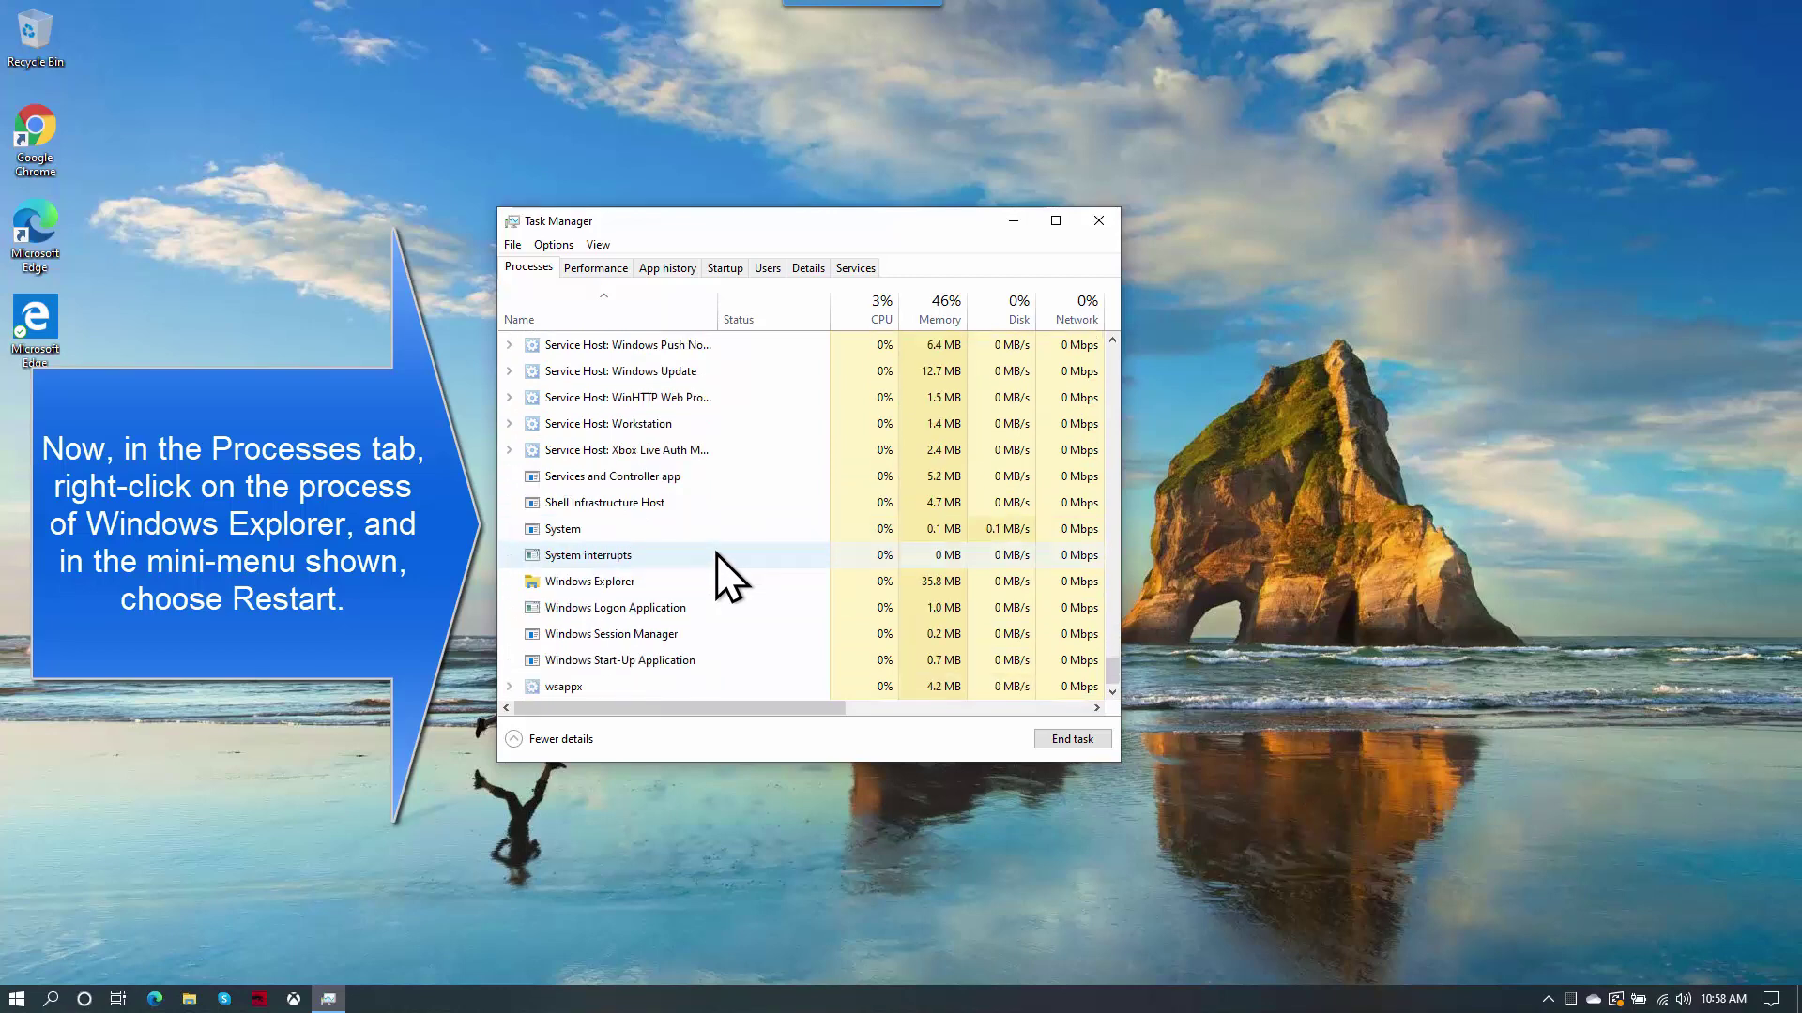
{"action": "left_click", "coordinate": [677, 584]}
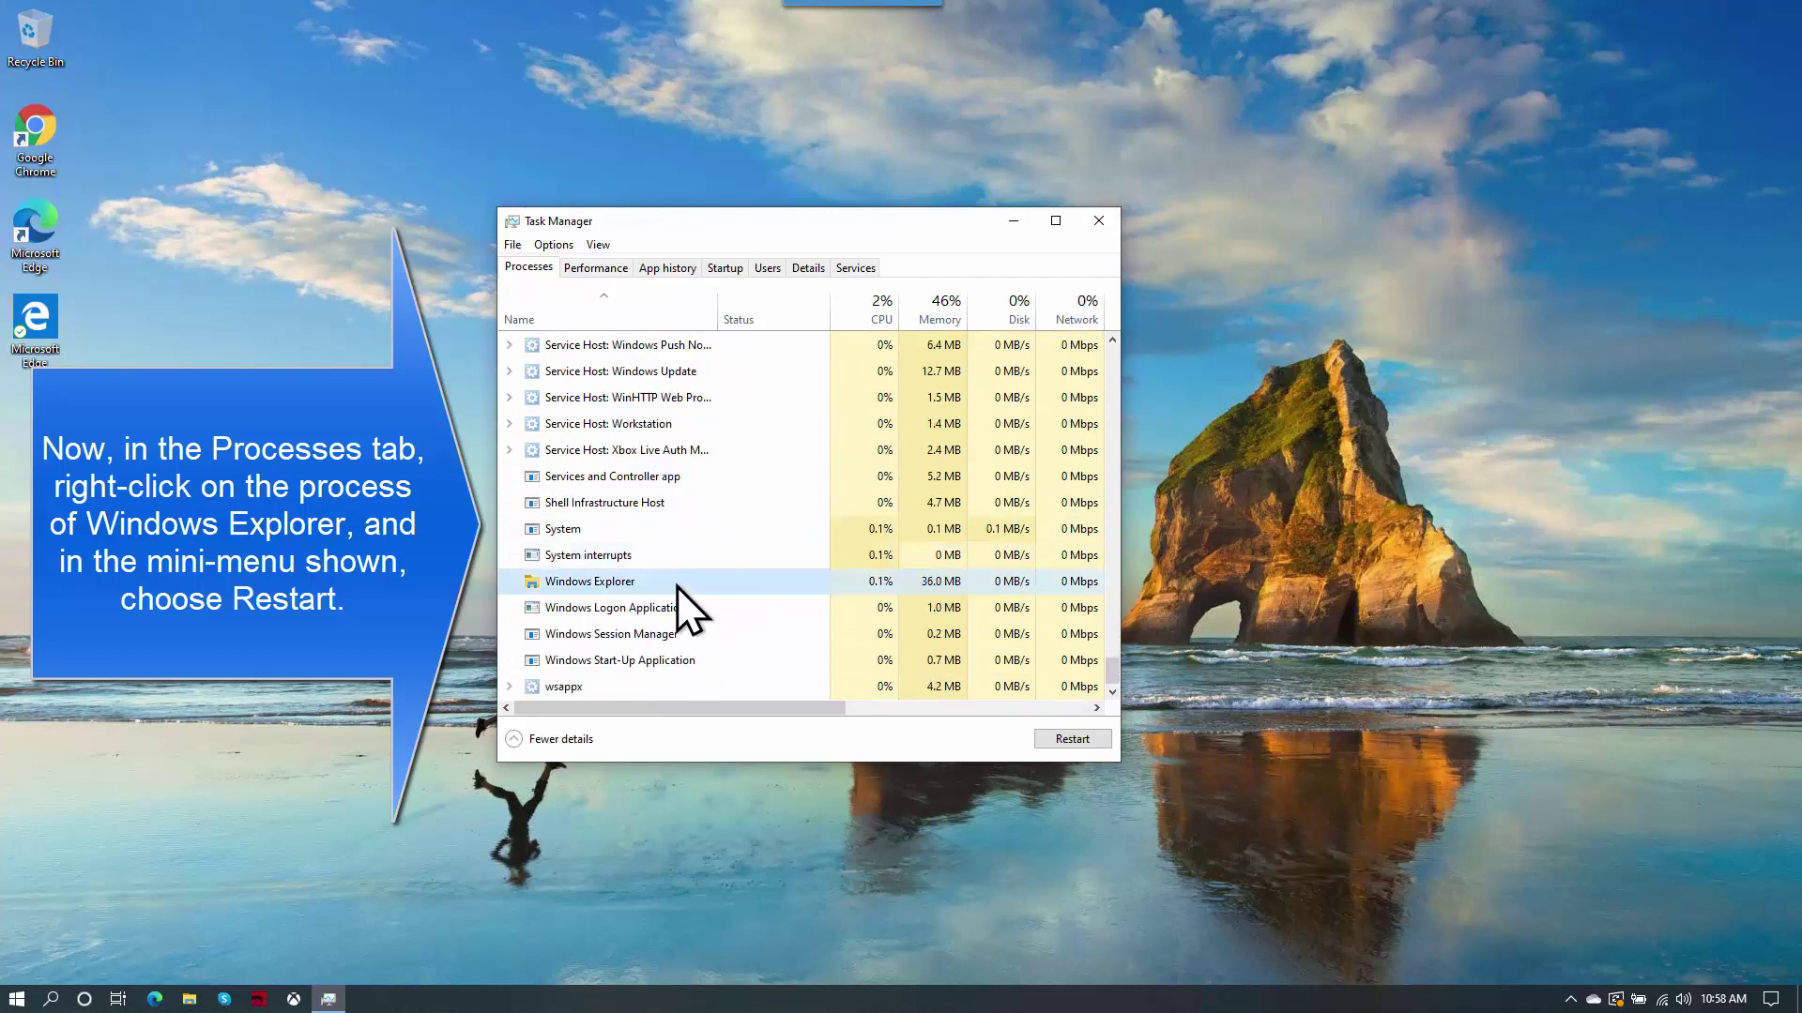
Step: Bring up the context menu for the Windows Explorer process
{"action": "right_click", "coordinate": [628, 584]}
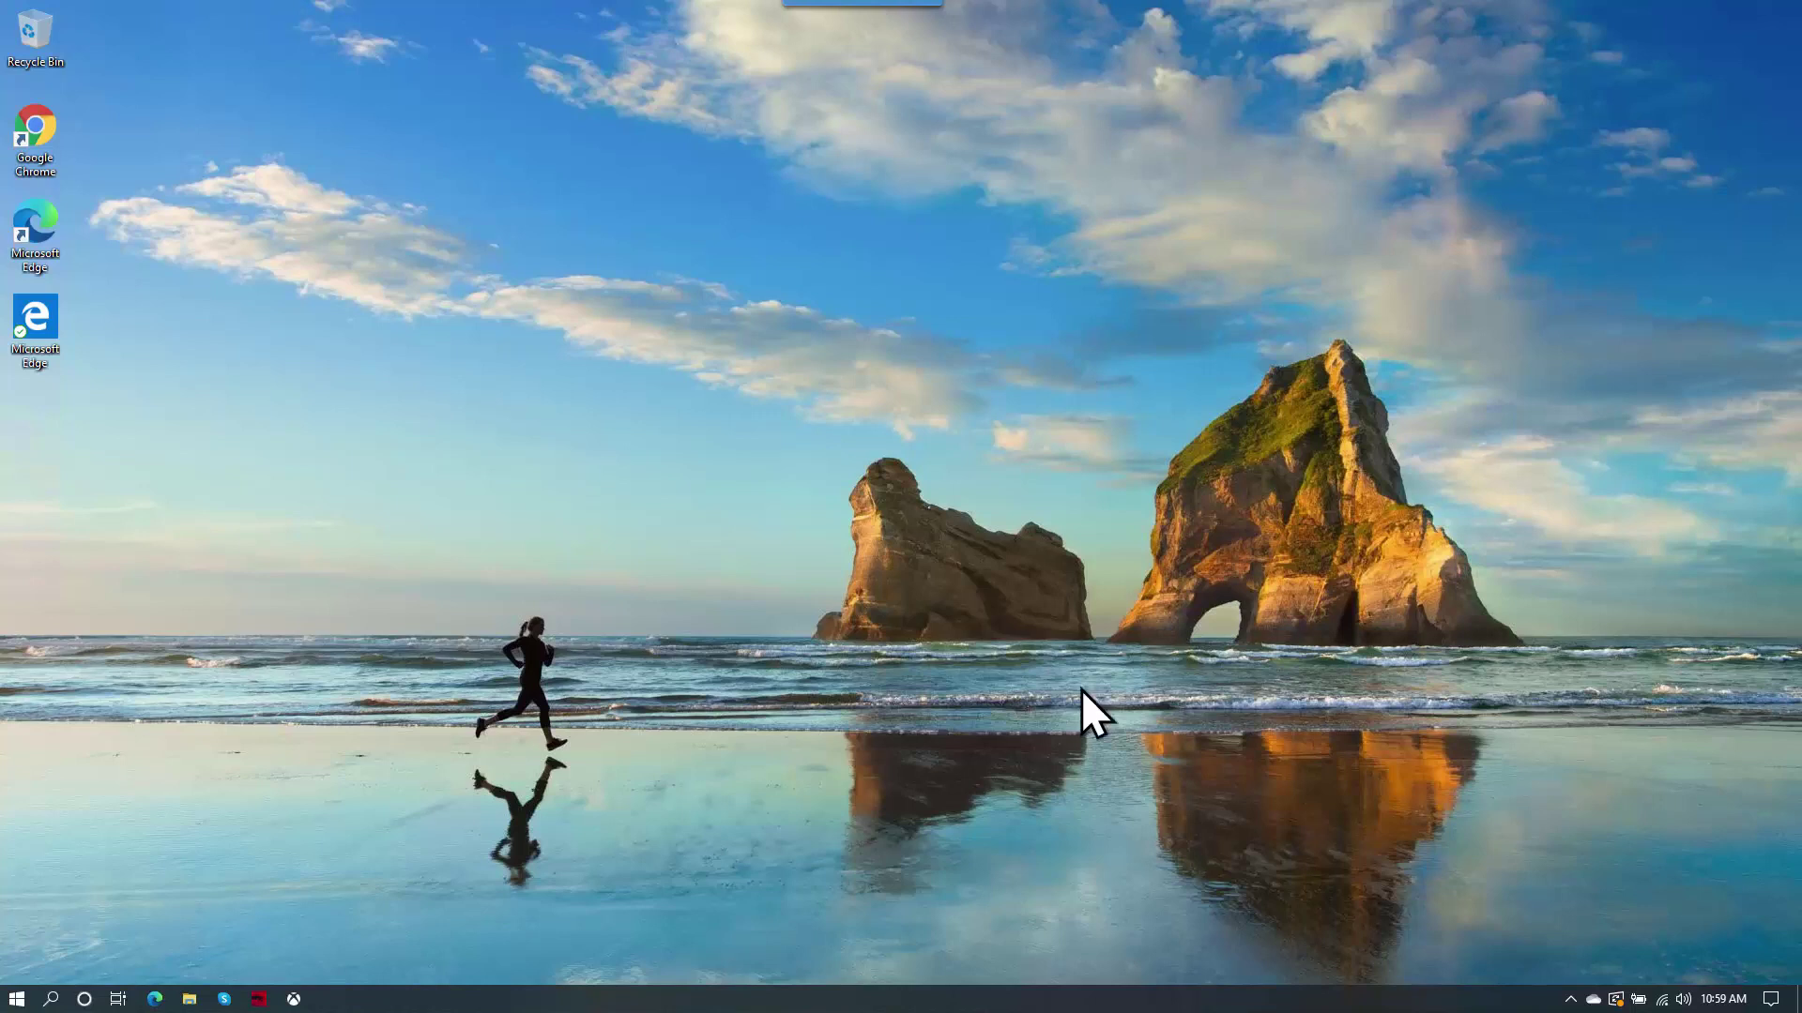
Step: Open Taskbar settings from the taskbar menu and set Taskbar location on screen to Left
{"action": "right_click", "coordinate": [790, 1000]}
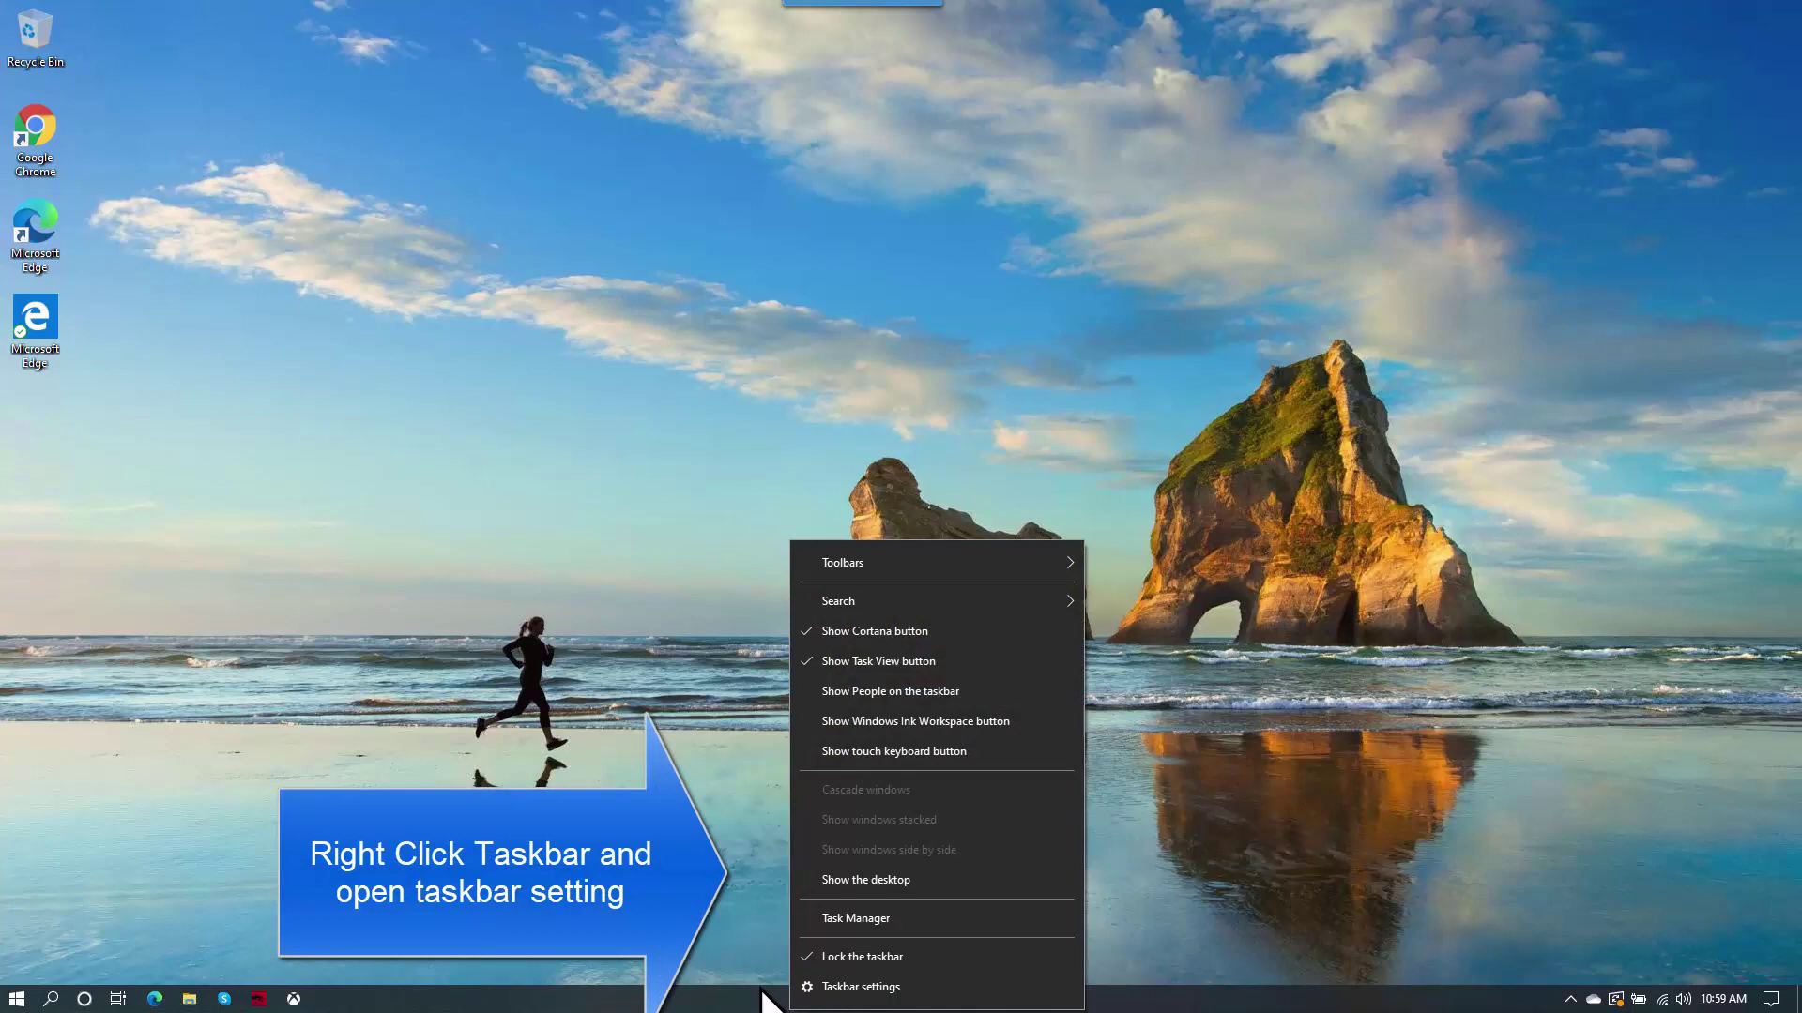
{"action": "left_click", "coordinate": [838, 987]}
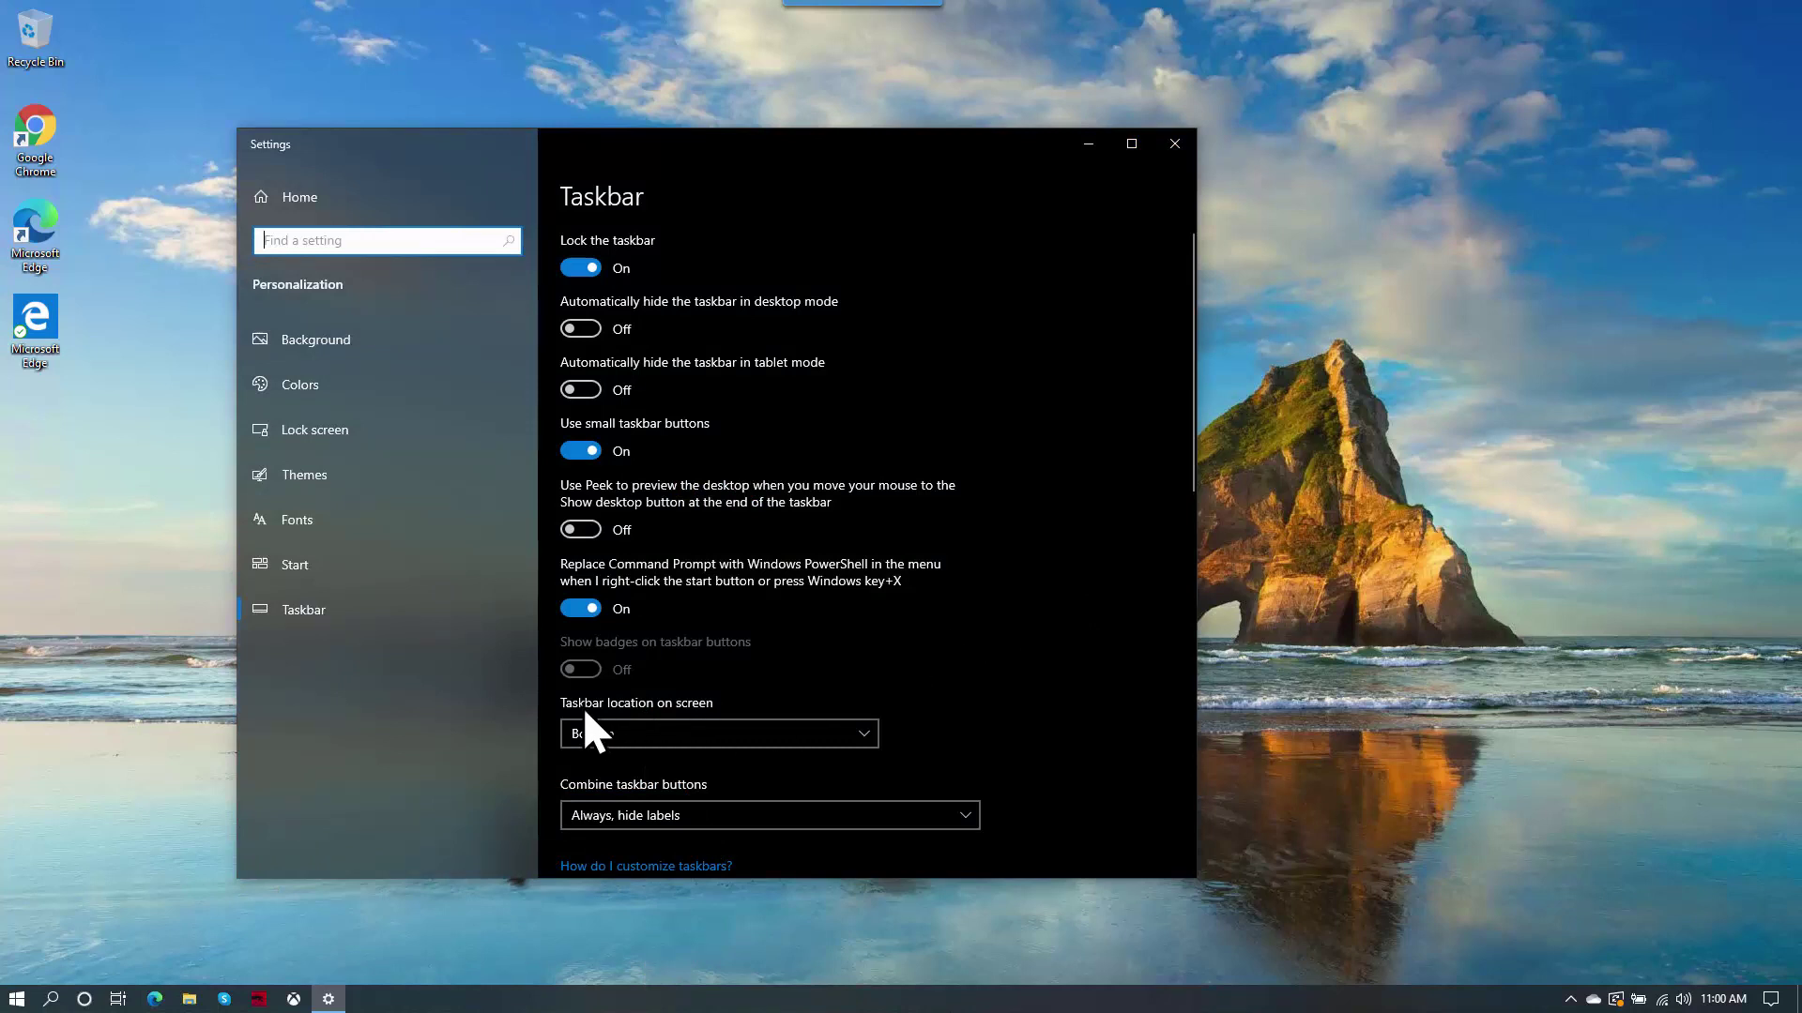
{"action": "left_click", "coordinate": [863, 732]}
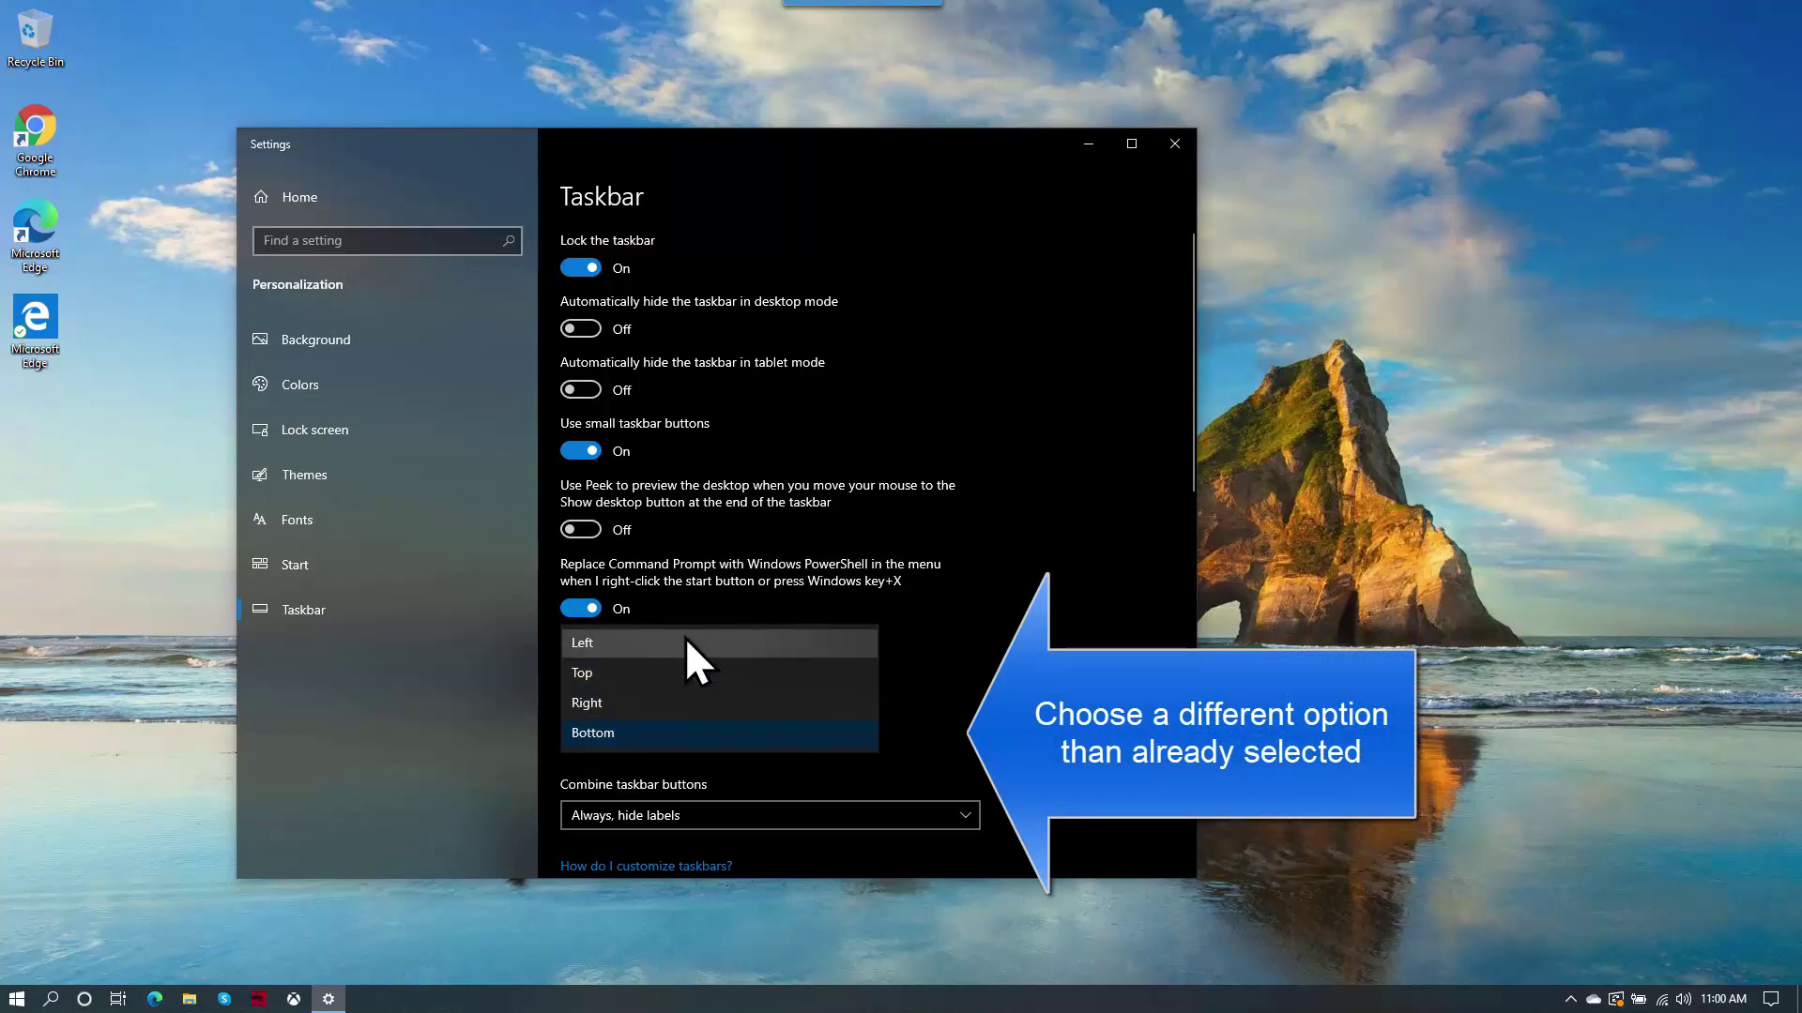
{"action": "left_click", "coordinate": [686, 642]}
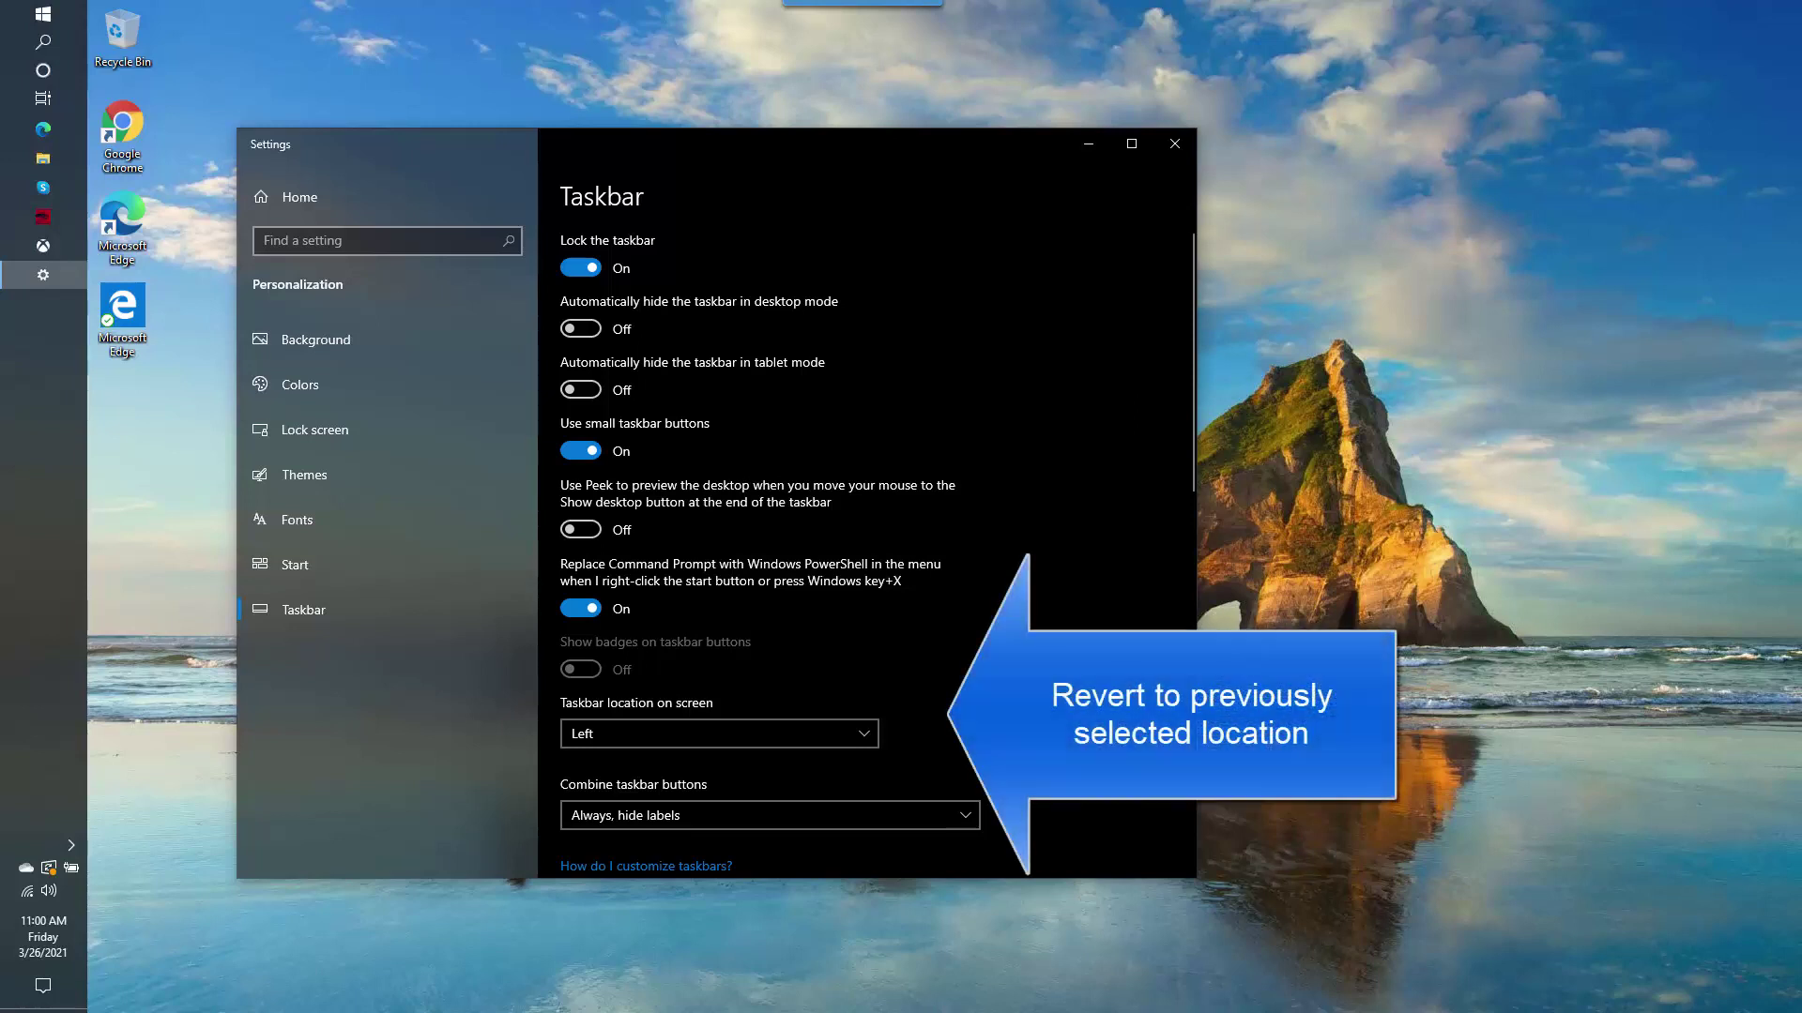
Step: Choose Bottom in the Taskbar location on screen dropdown
{"action": "left_click", "coordinate": [850, 734]}
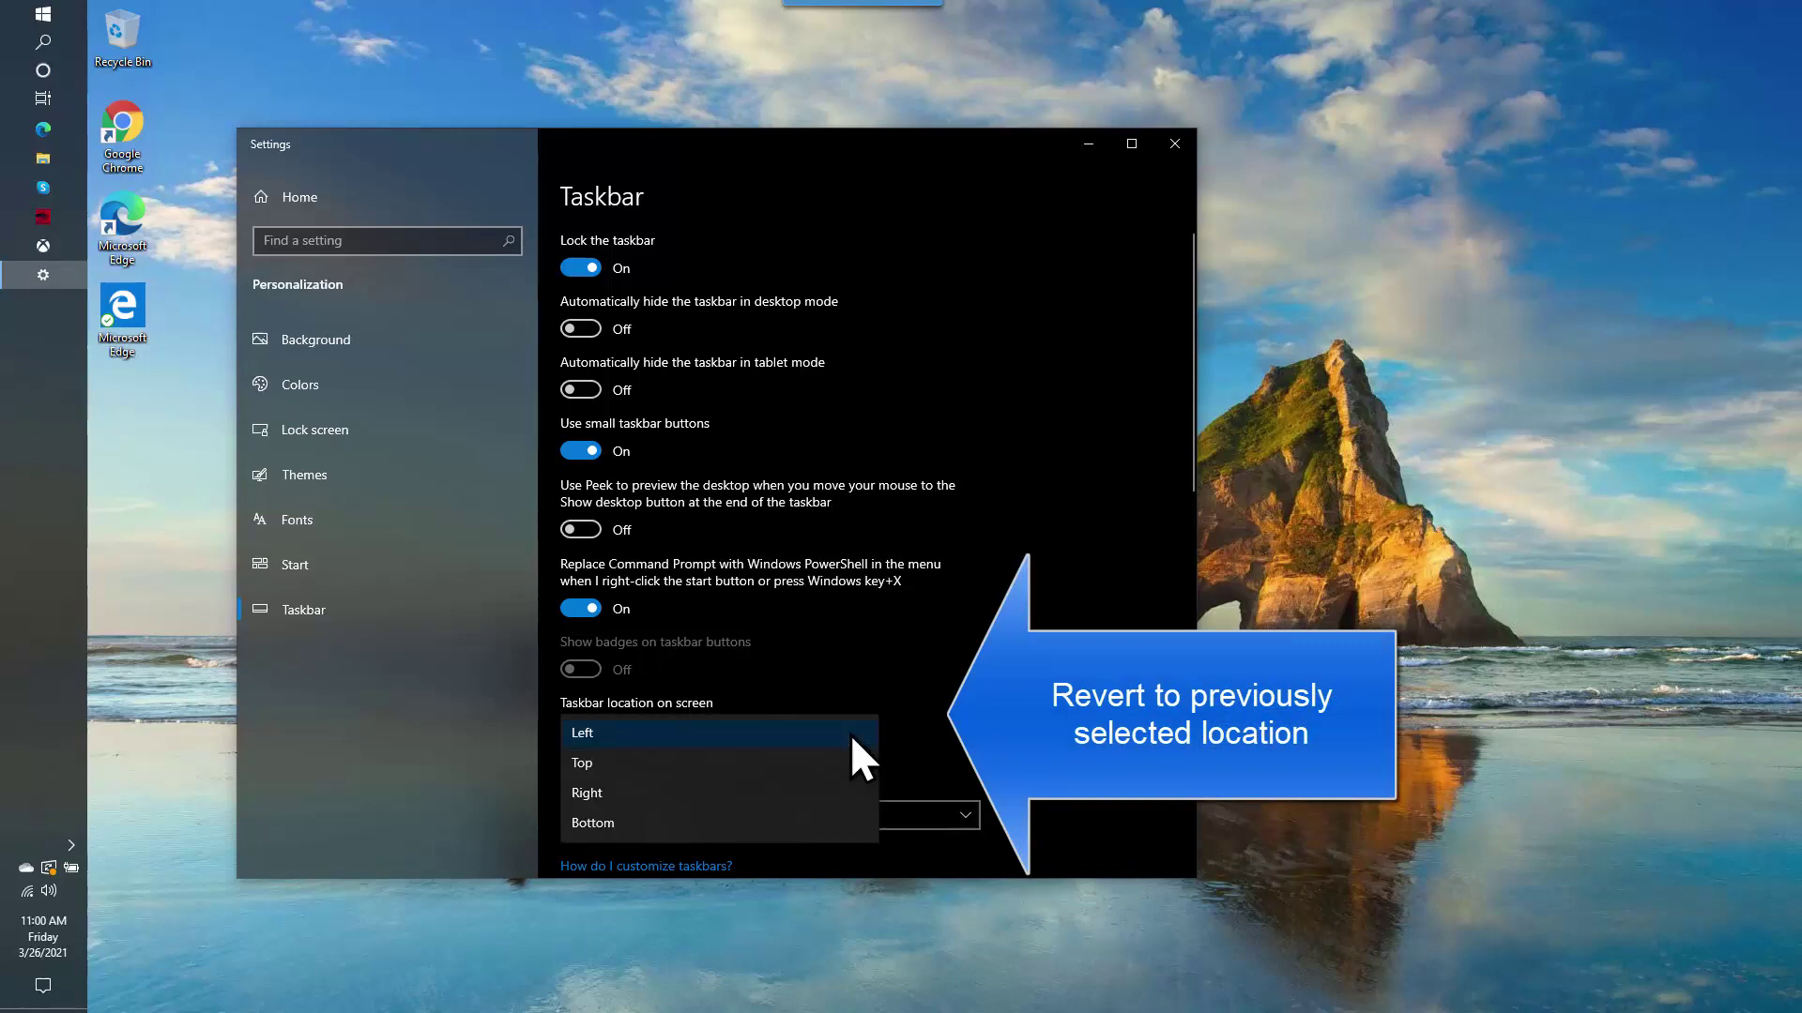
{"action": "left_click", "coordinate": [677, 823]}
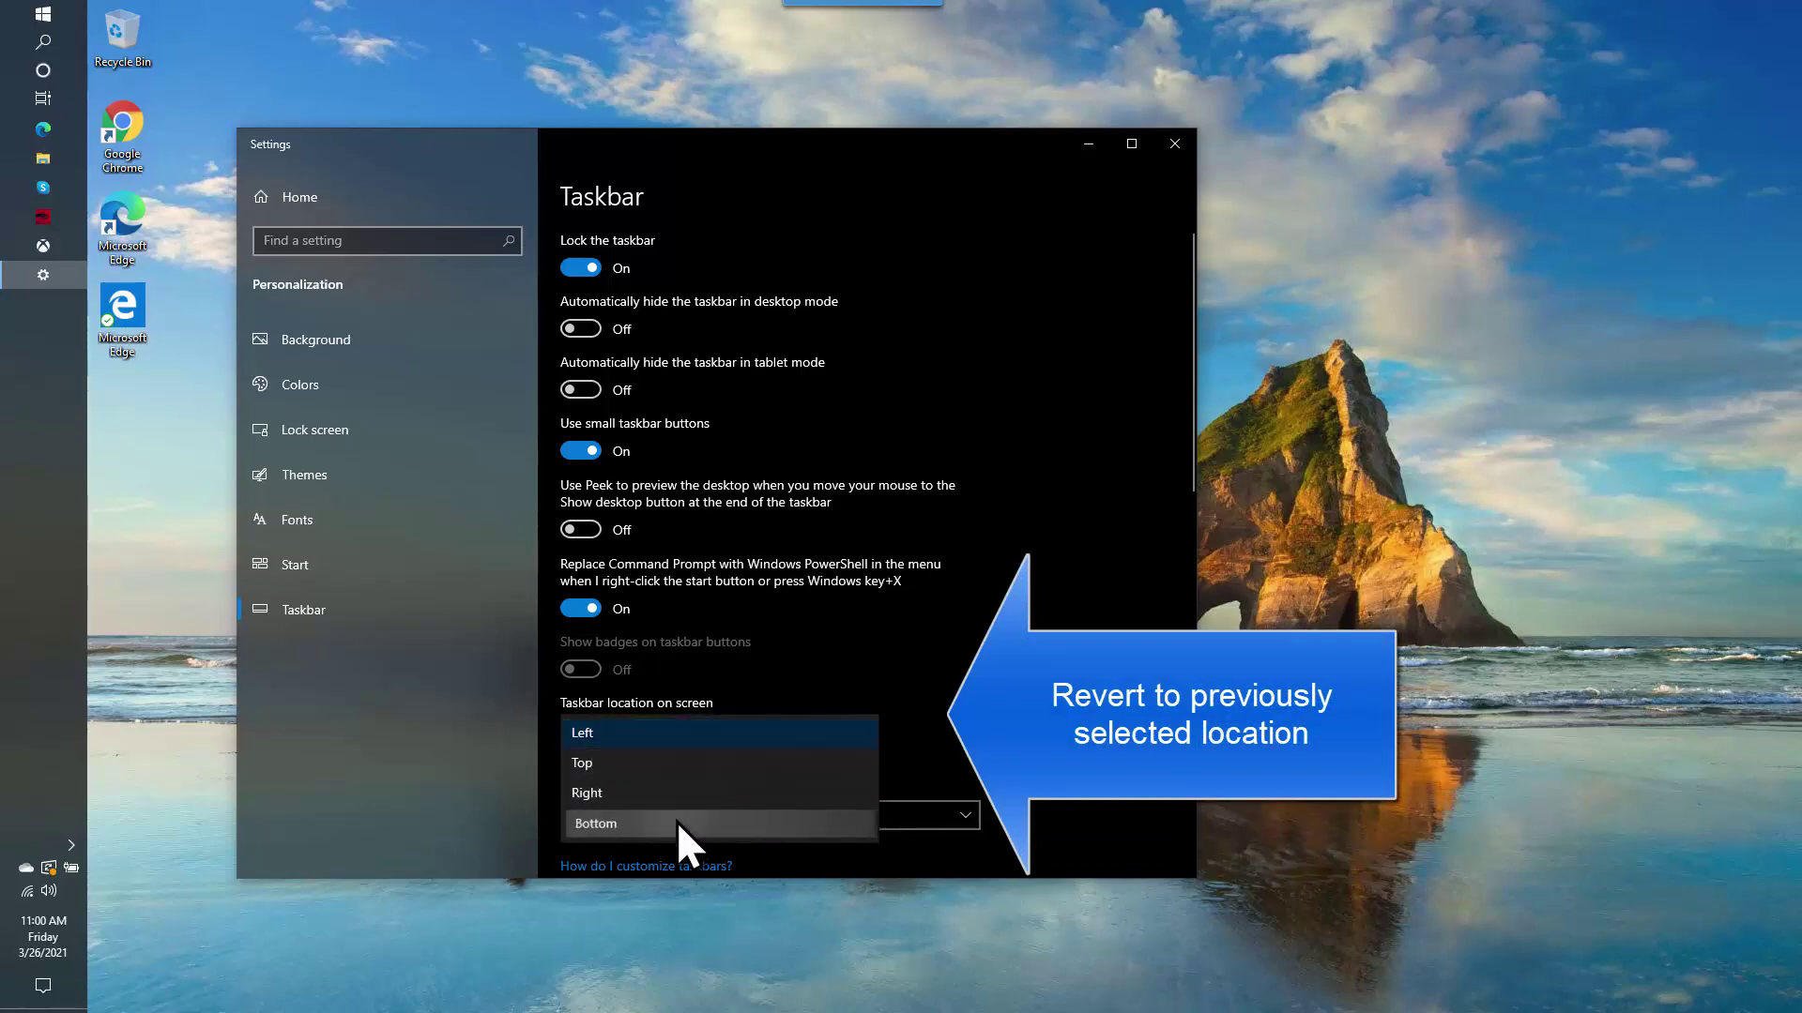